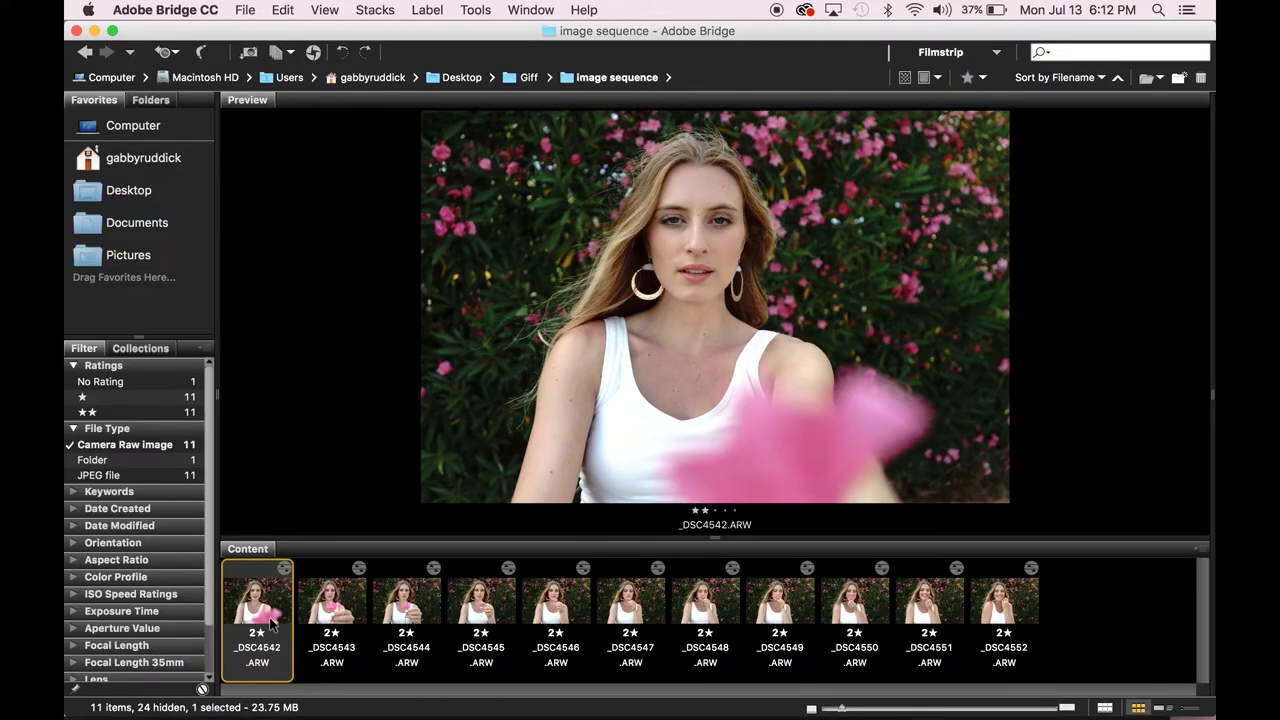
- Preview the photos _DSC4542 through _DSC4552 one by one, then select all eleven
key(Right)
key(Right)
key(Right)
key(Left)
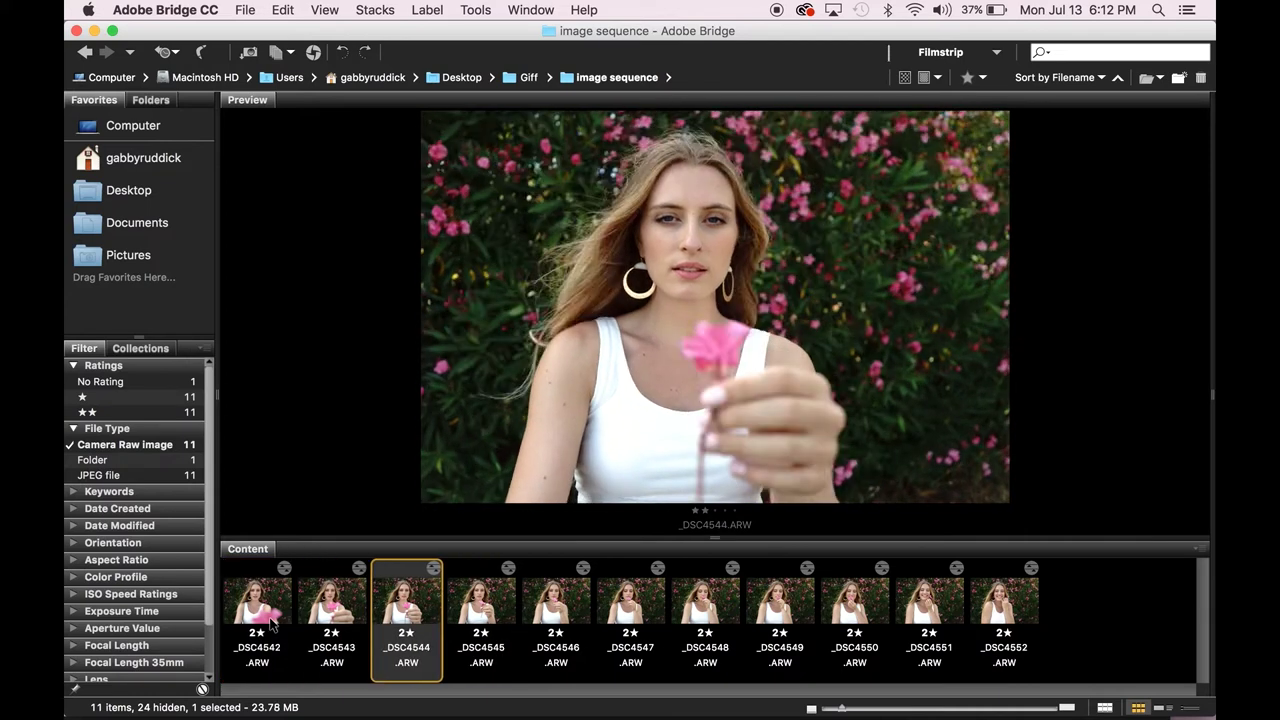
key(Left)
key(Left)
key(Right)
key(Right)
key(Right)
key(Right)
key(Right)
key(Right)
key(Right)
key(Right)
key(Right)
key(Right)
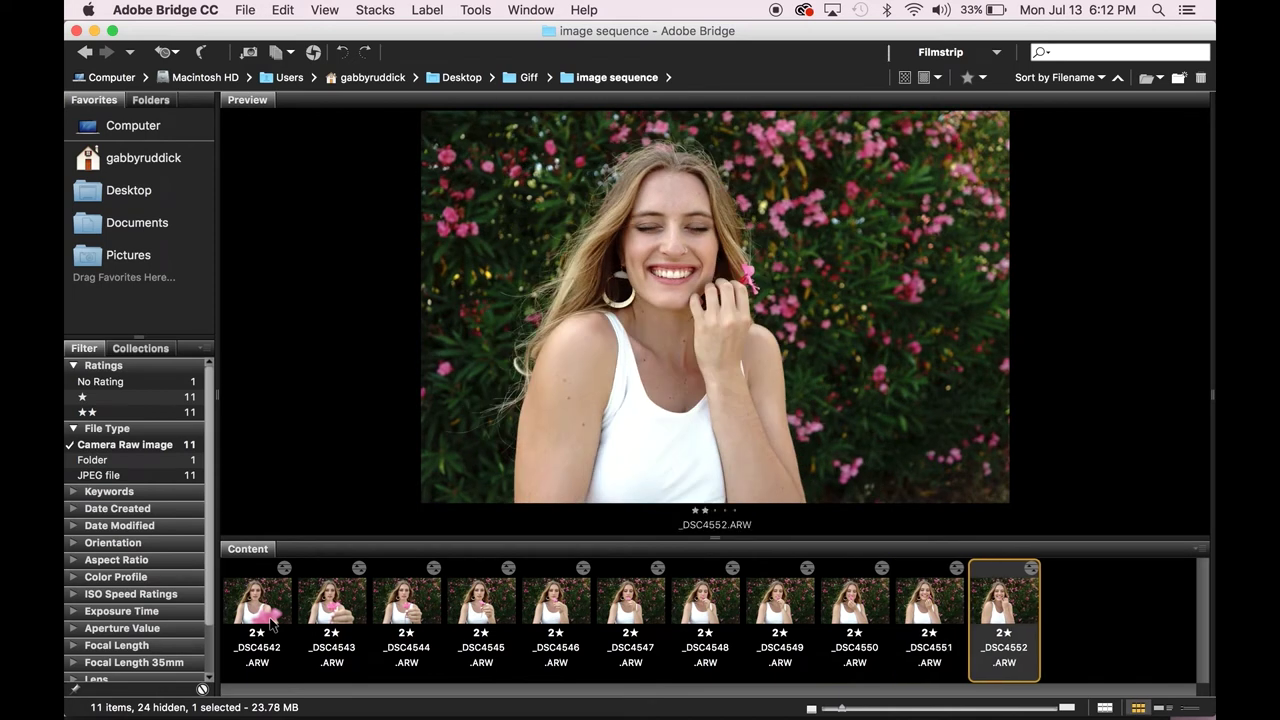
key(Left)
key(Left)
key(Left)
key(Left)
key(Left)
key(Left)
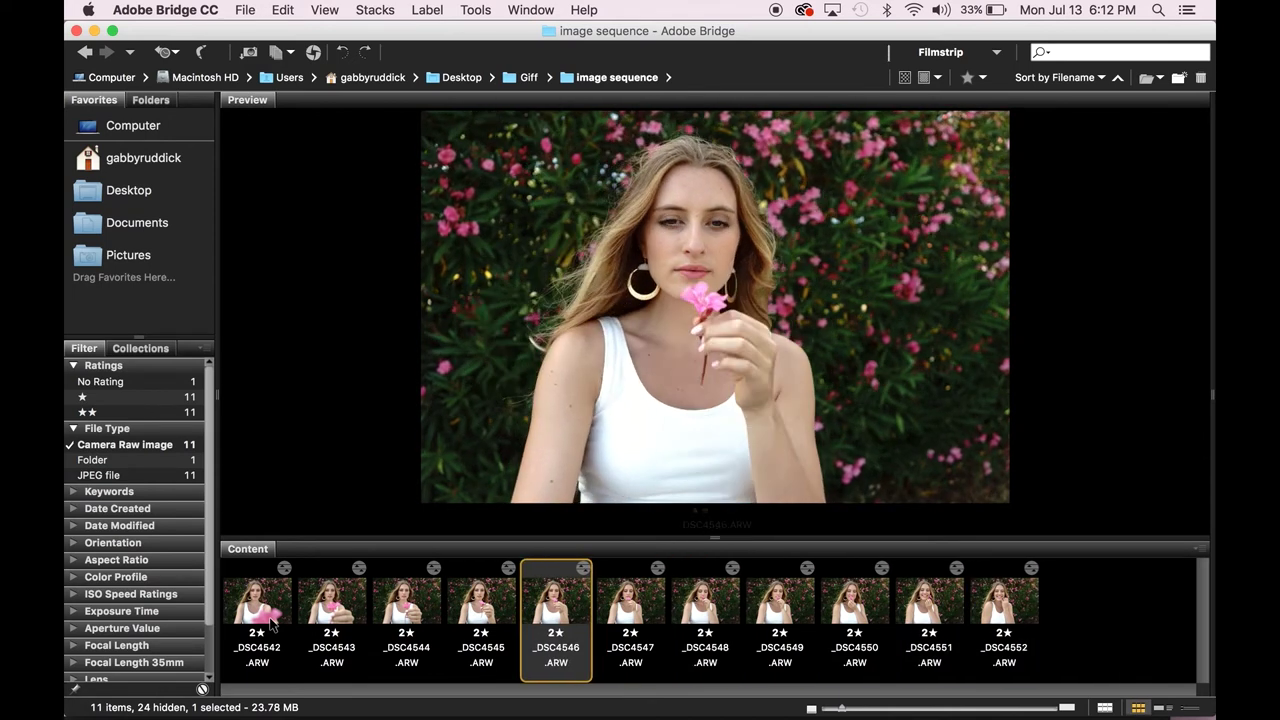
key(Left)
key(Left)
key(Left)
key(Left)
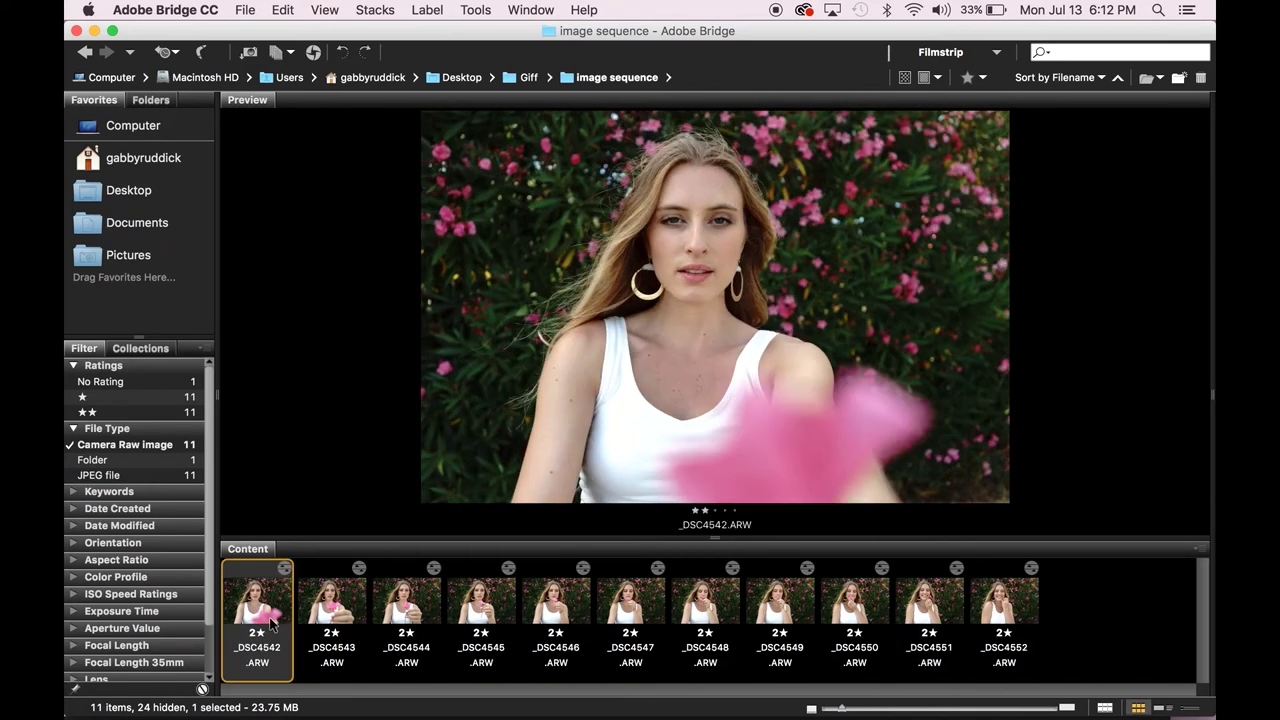
key(super+a)
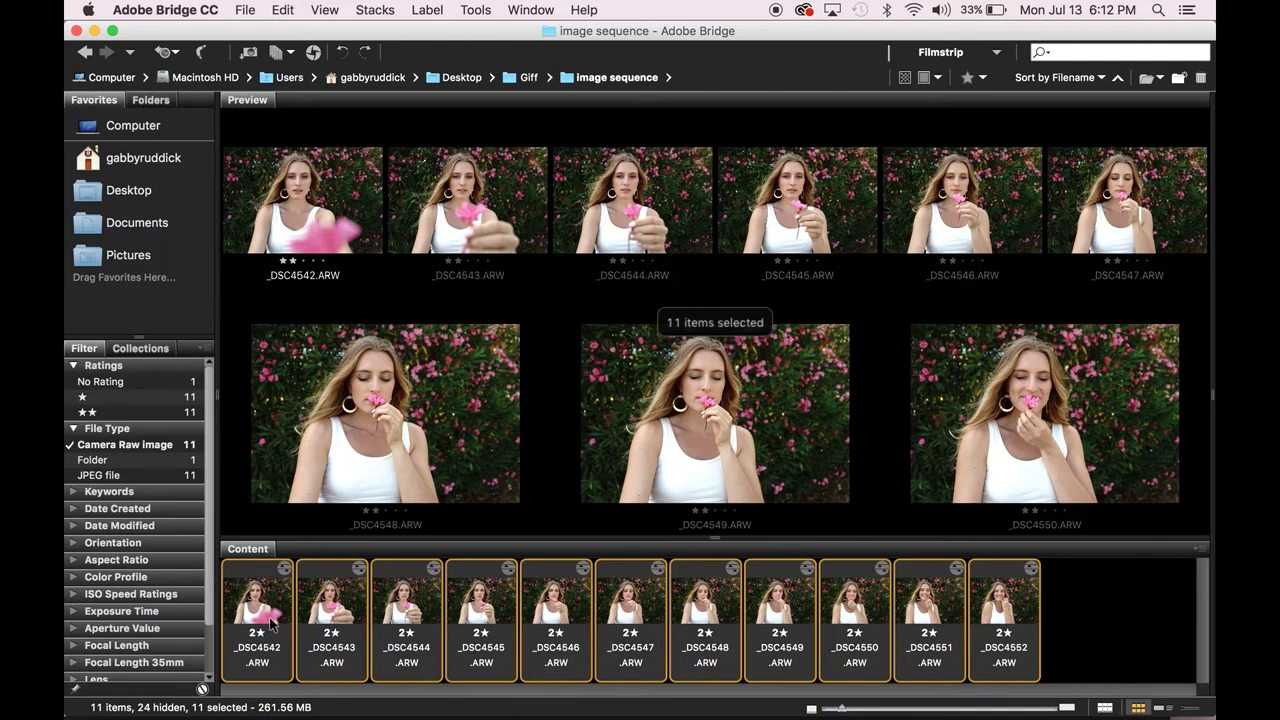
- Open all eleven photos in Camera Raw, review several and their calibration, then select all
double_click(272, 622)
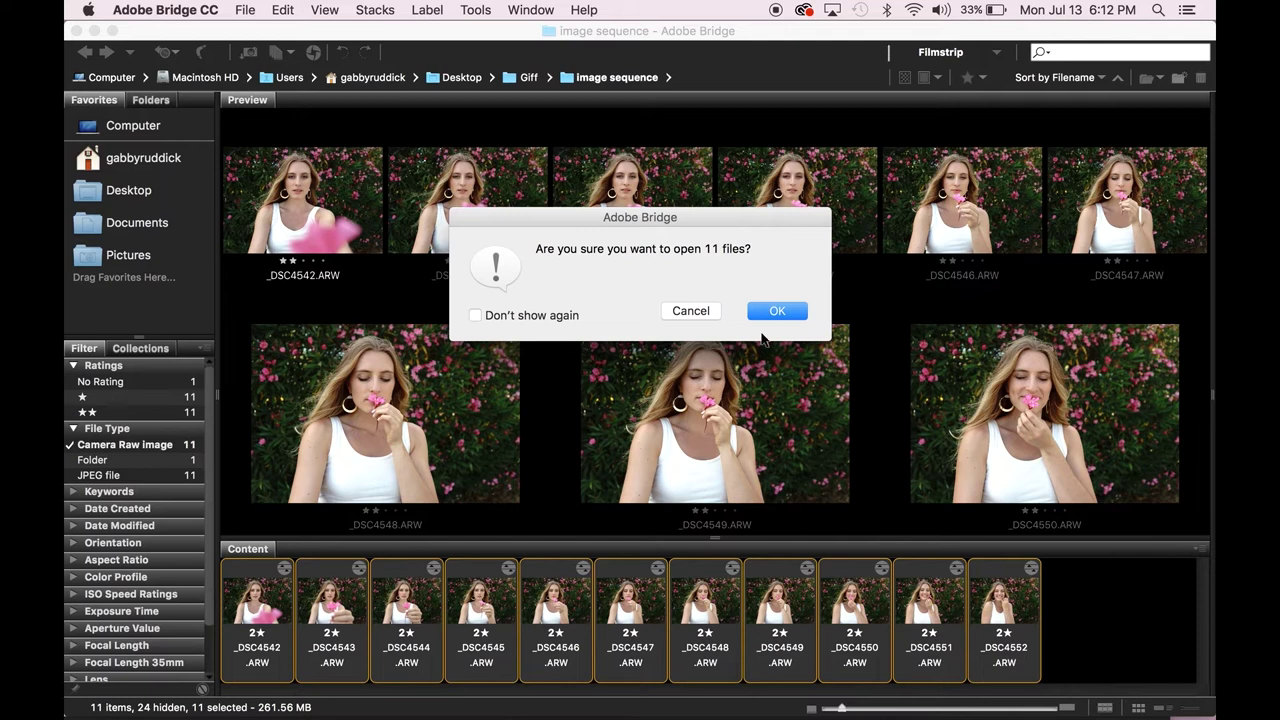
click(775, 312)
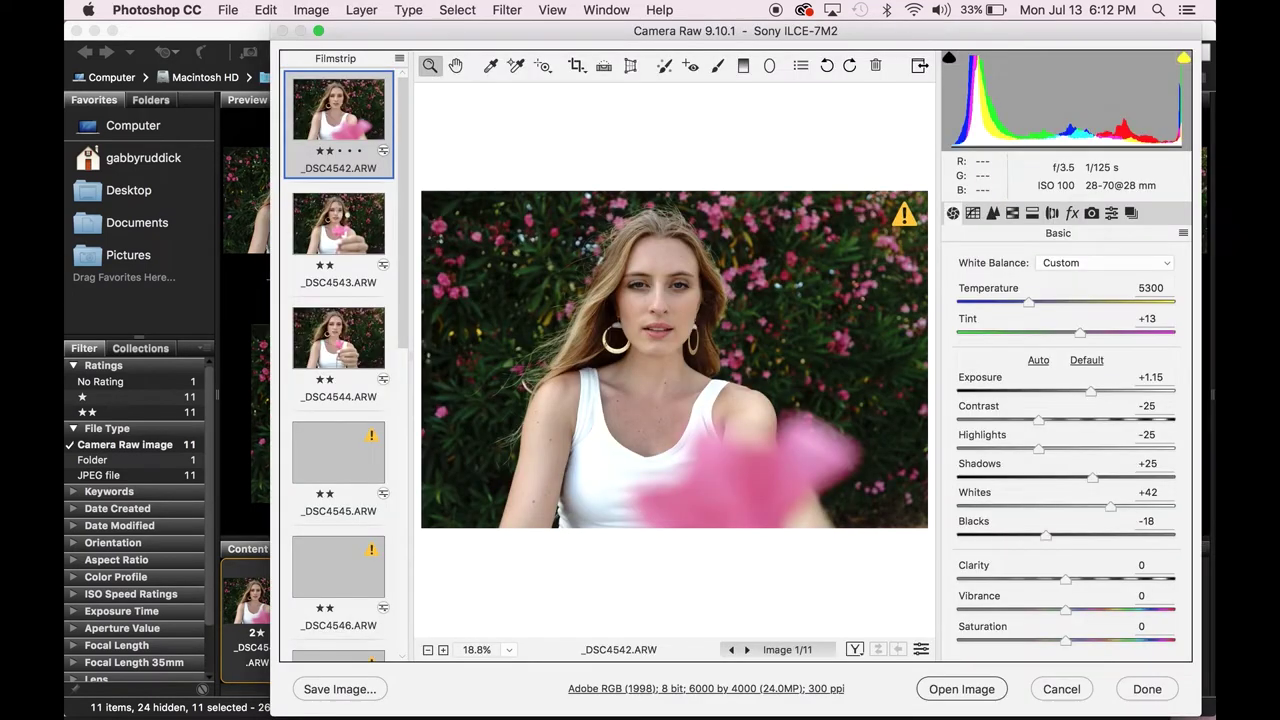
click(344, 216)
click(338, 337)
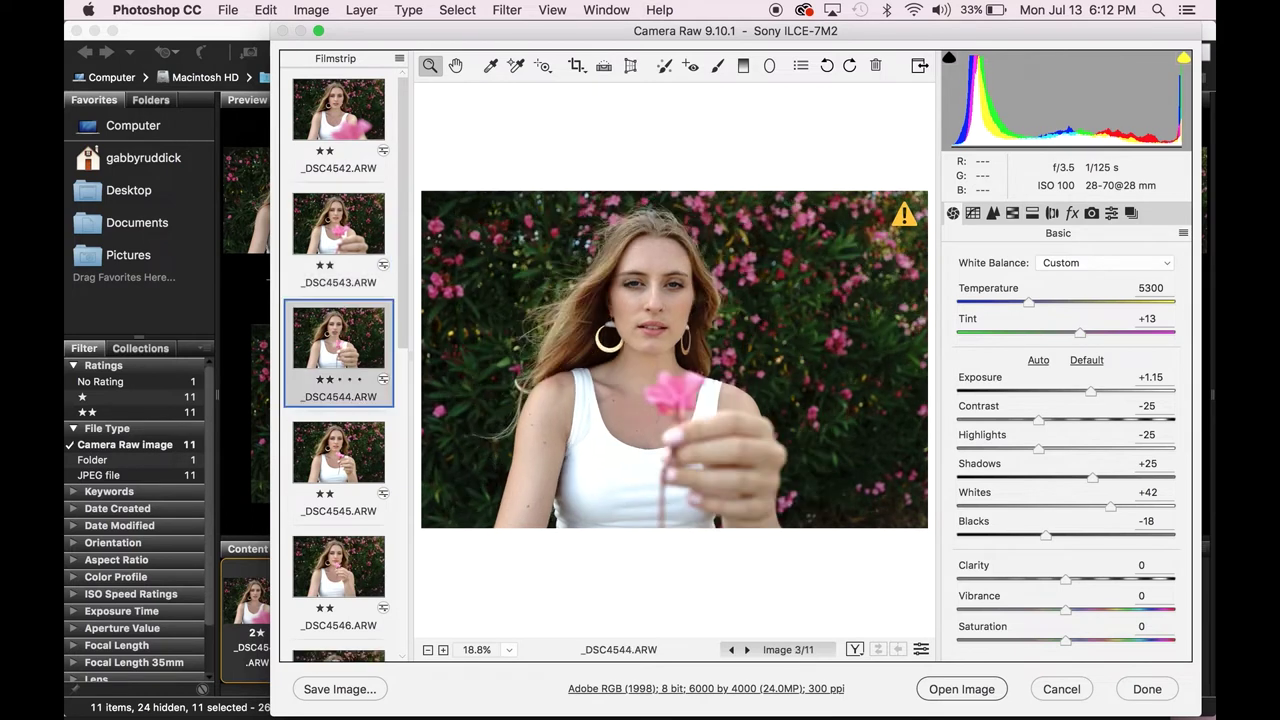
key(Down)
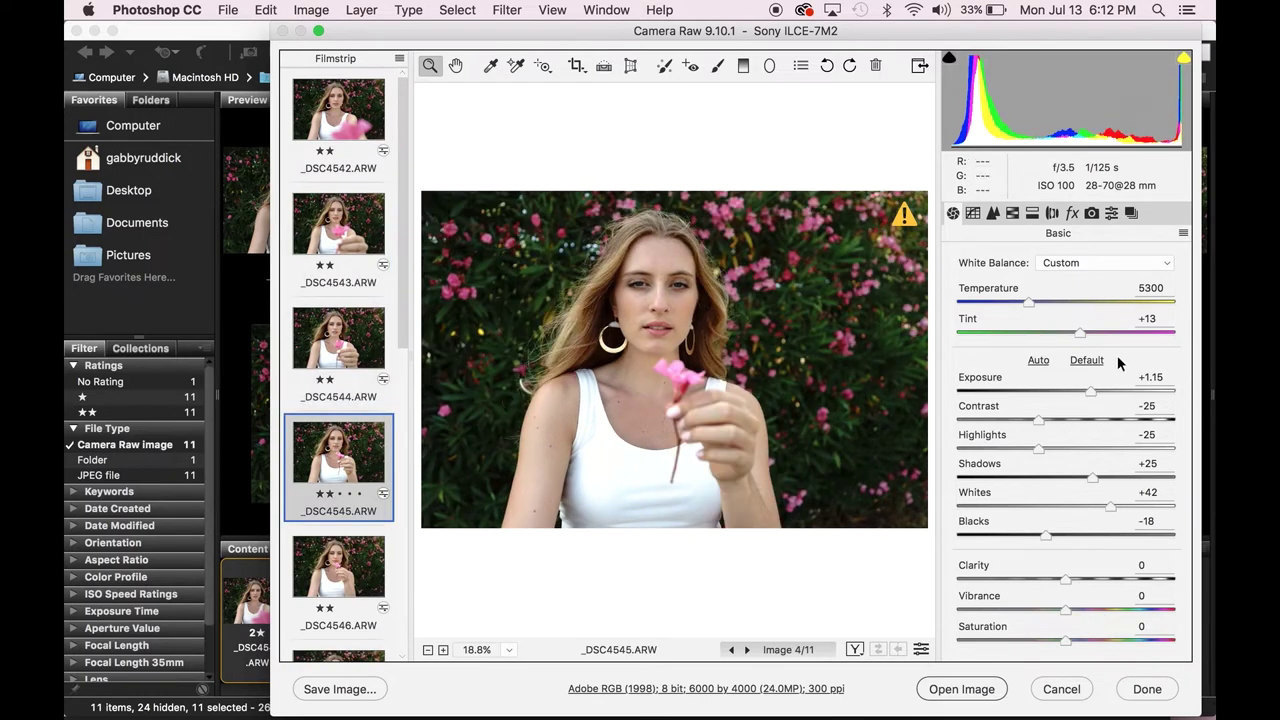
click(1093, 216)
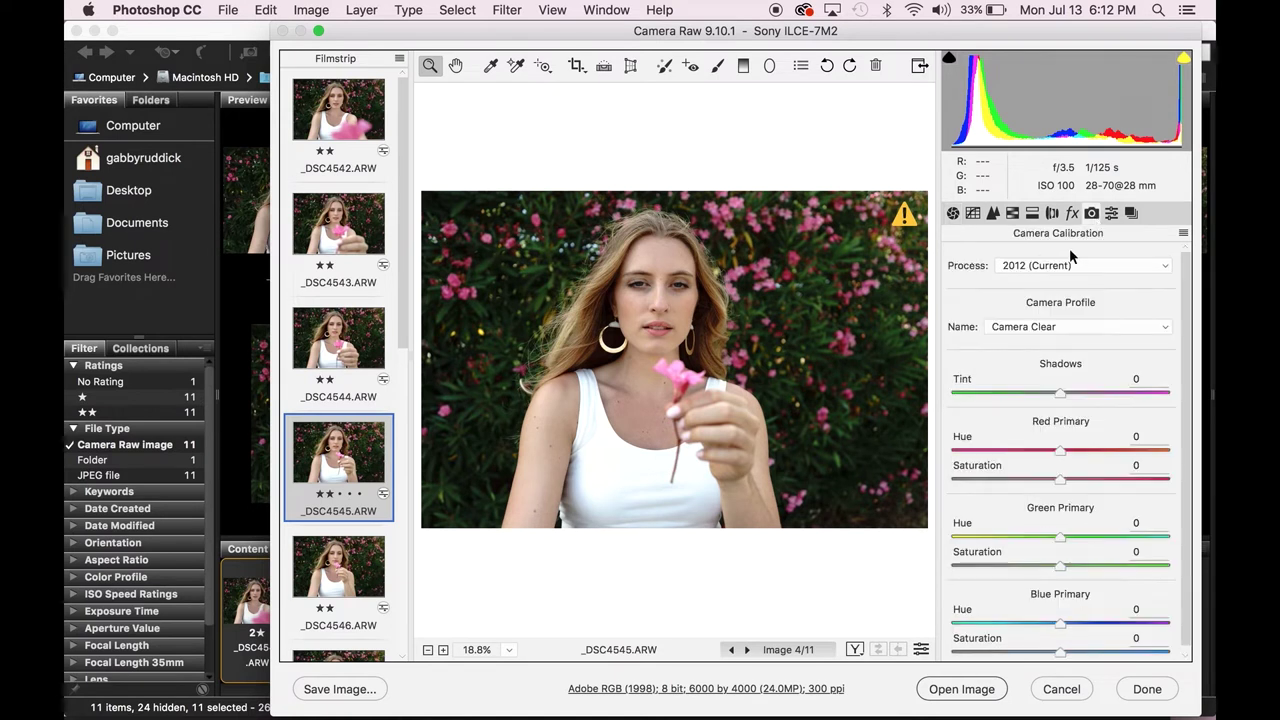
click(952, 212)
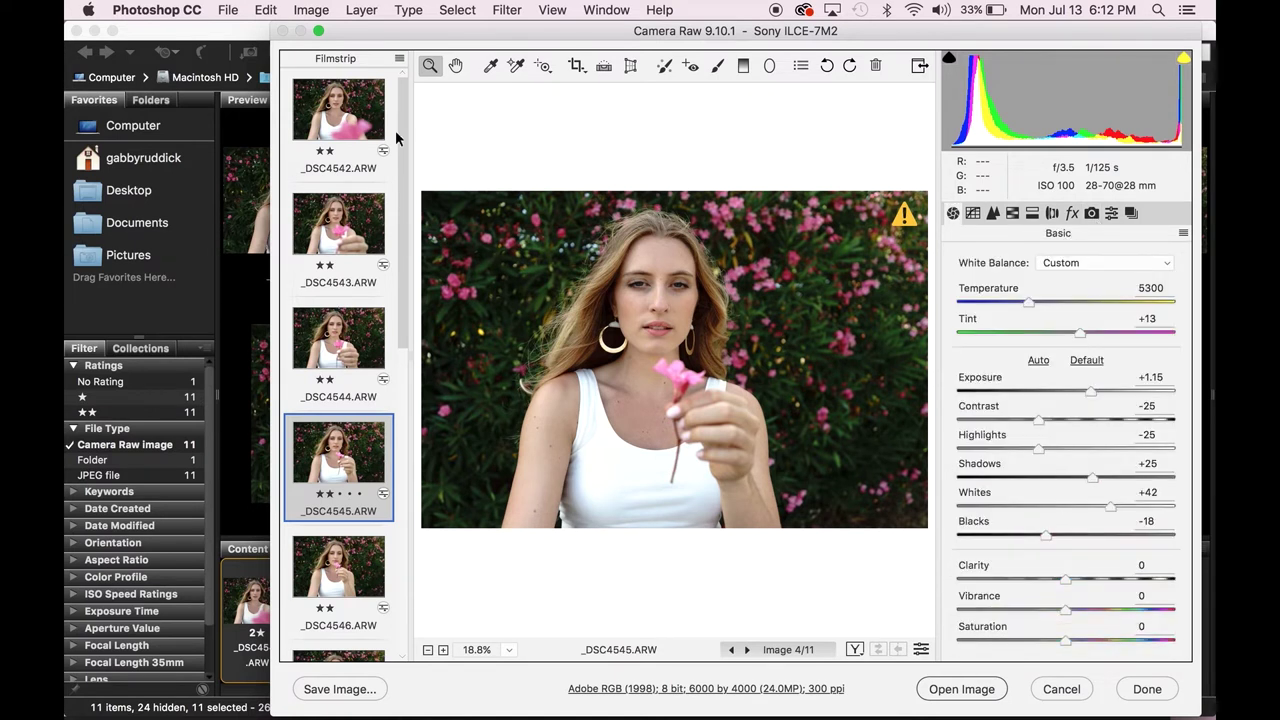
click(338, 110)
key(super+a)
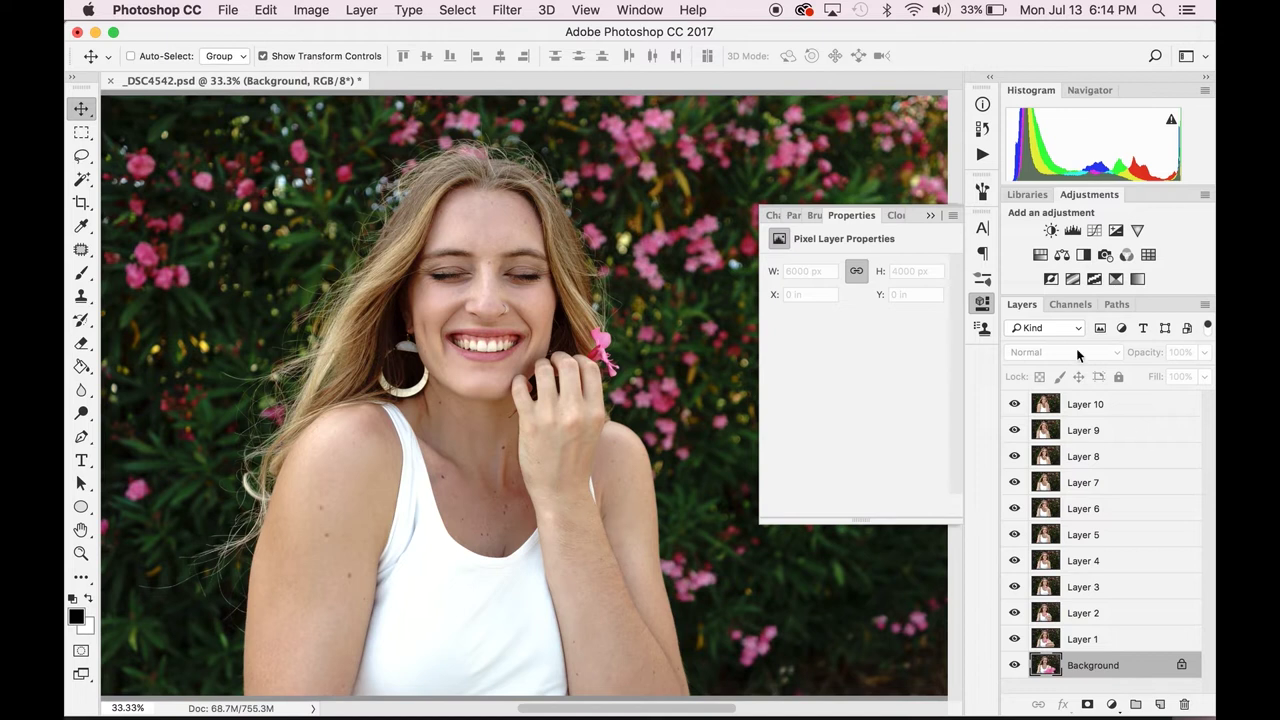
- Collapse the Properties panel and show only the Background layer
click(931, 217)
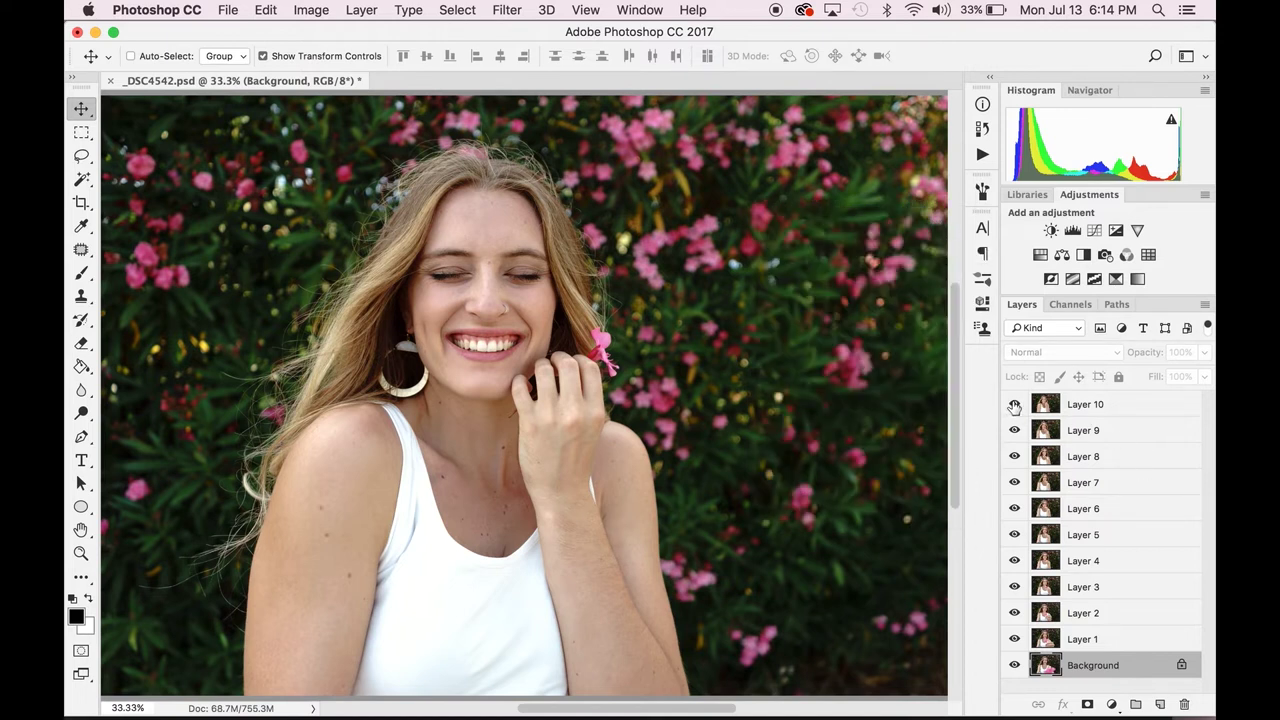
alt+click(1014, 665)
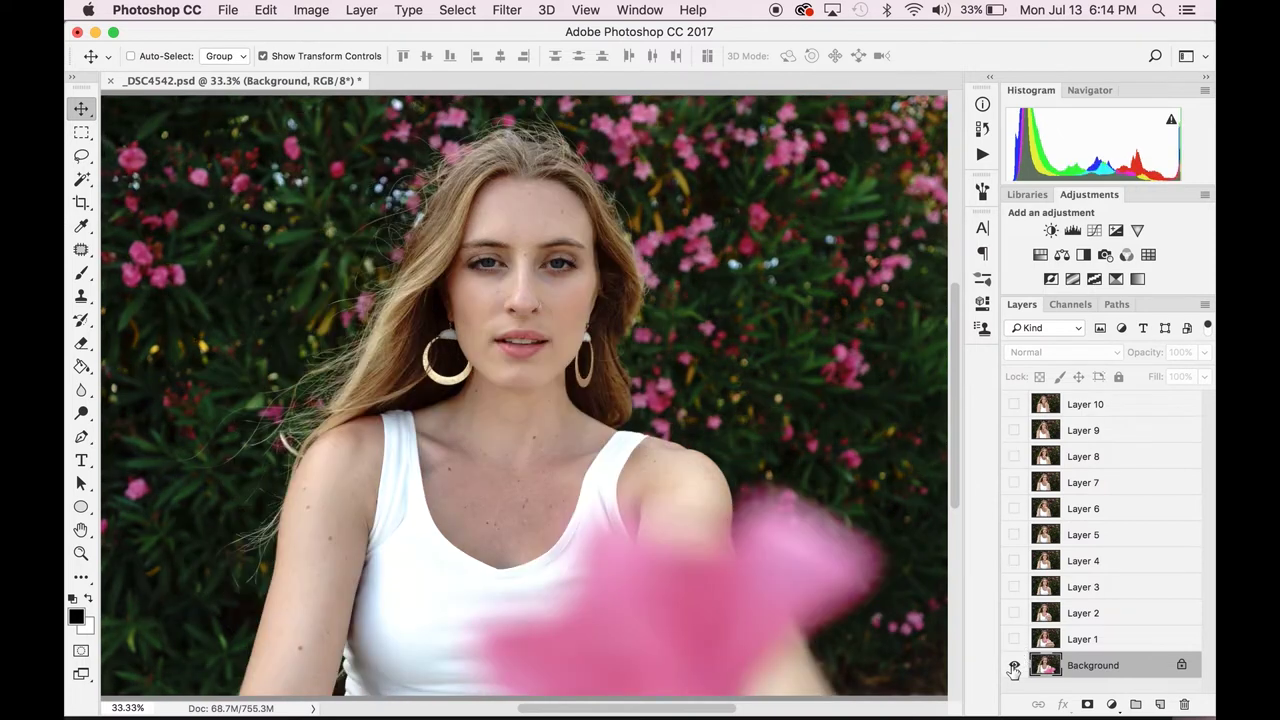
alt+click(1014, 665)
alt+click(1014, 665)
- Reveal Layer 1 through Layer 10 one after another to preview the sequence
click(1014, 639)
click(1014, 613)
click(1014, 587)
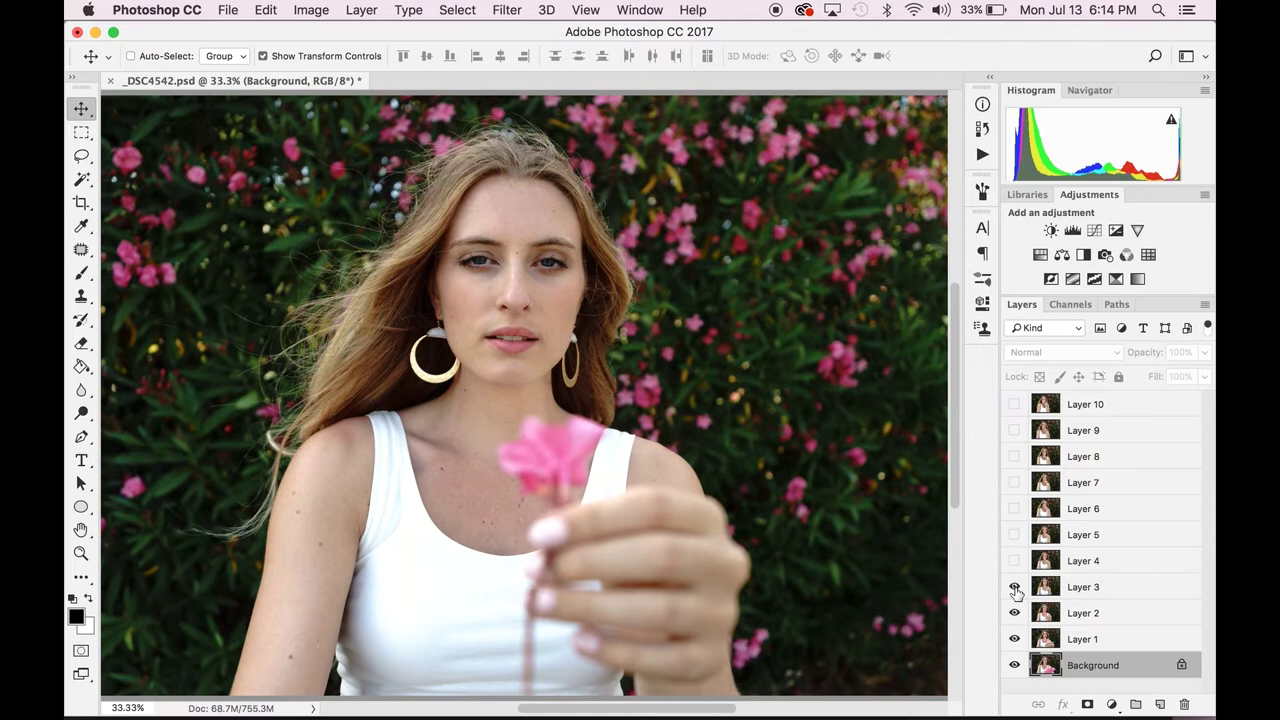
click(1014, 561)
click(1014, 535)
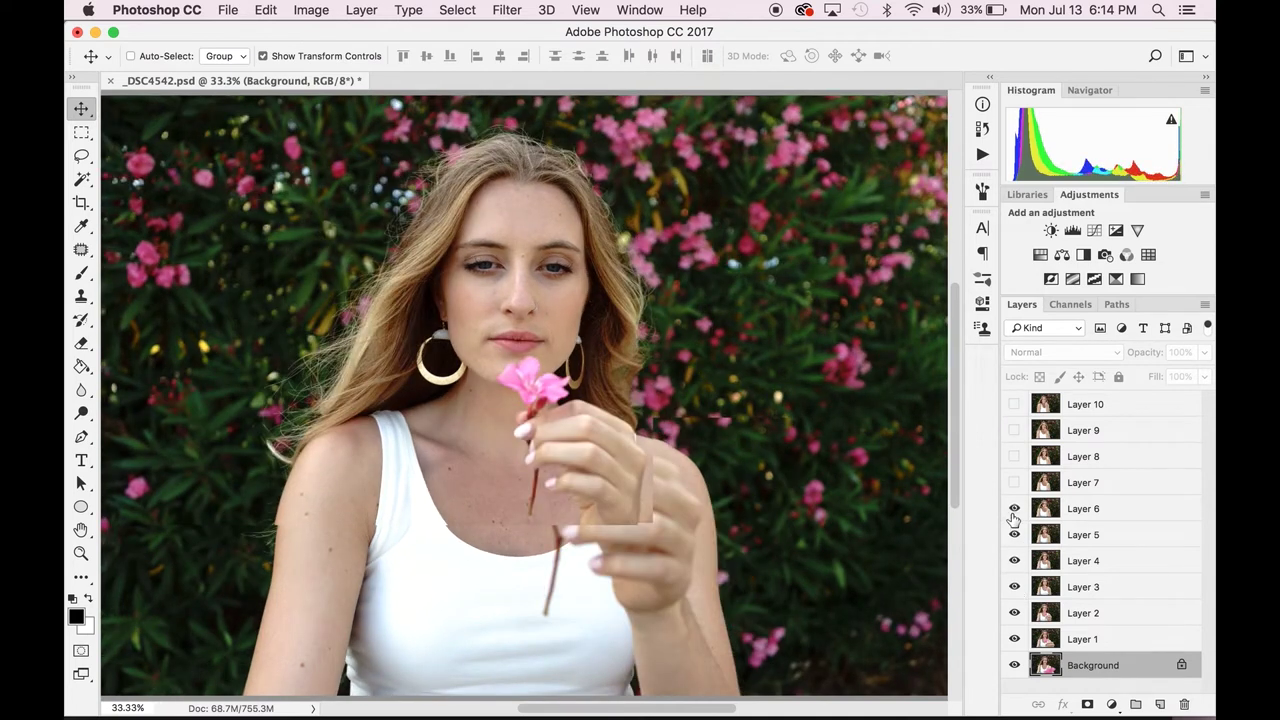
click(1014, 509)
click(1014, 482)
click(1014, 456)
click(1014, 430)
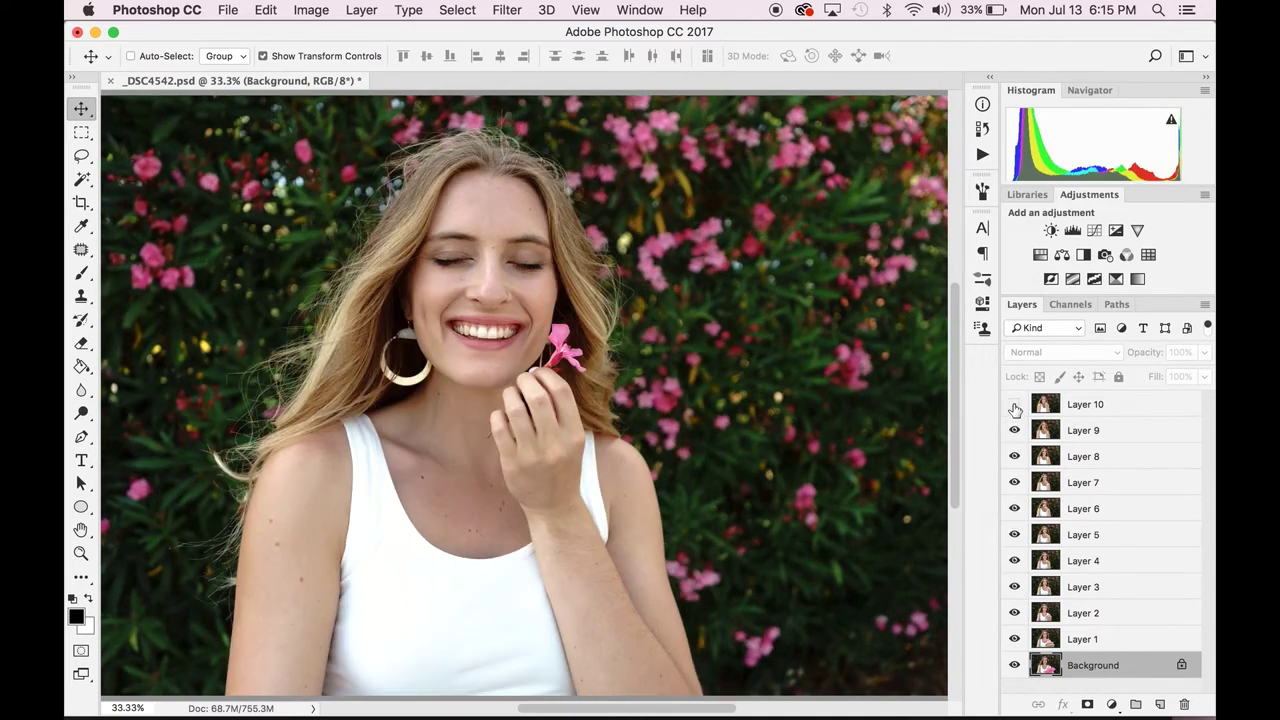
click(1014, 404)
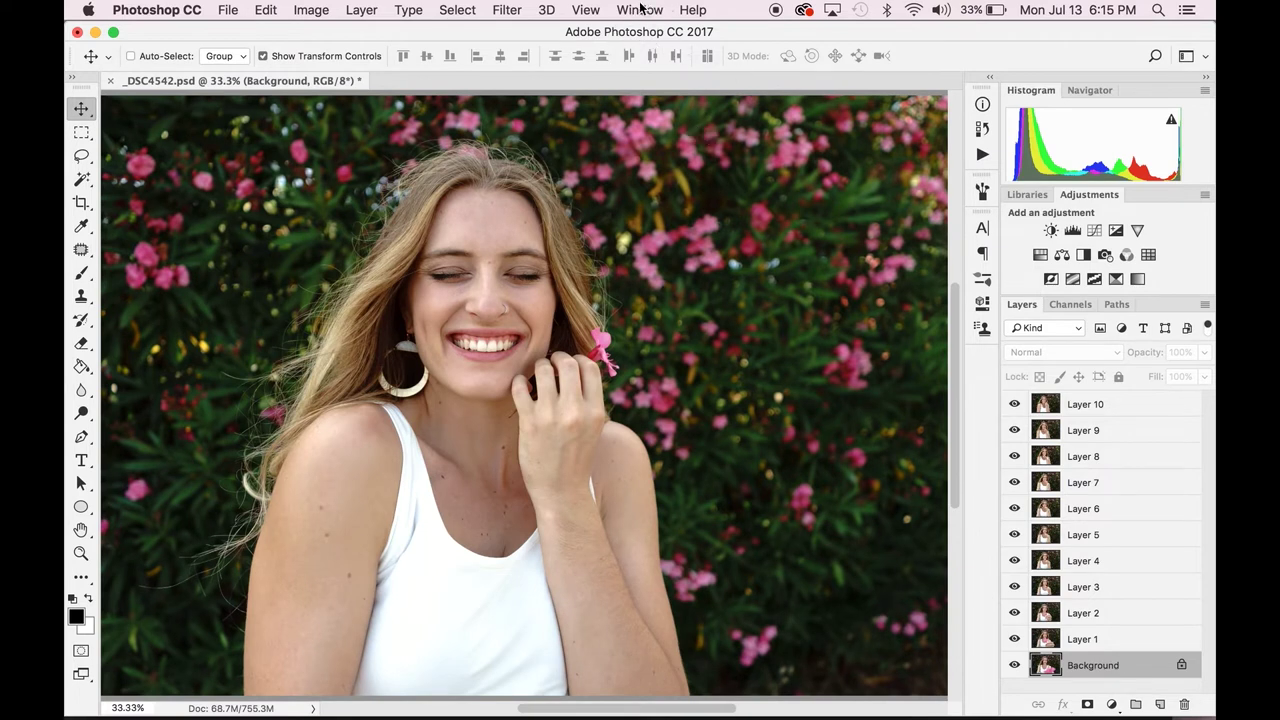
- Show the Timeline panel and create a frame animation with its first frame
click(636, 10)
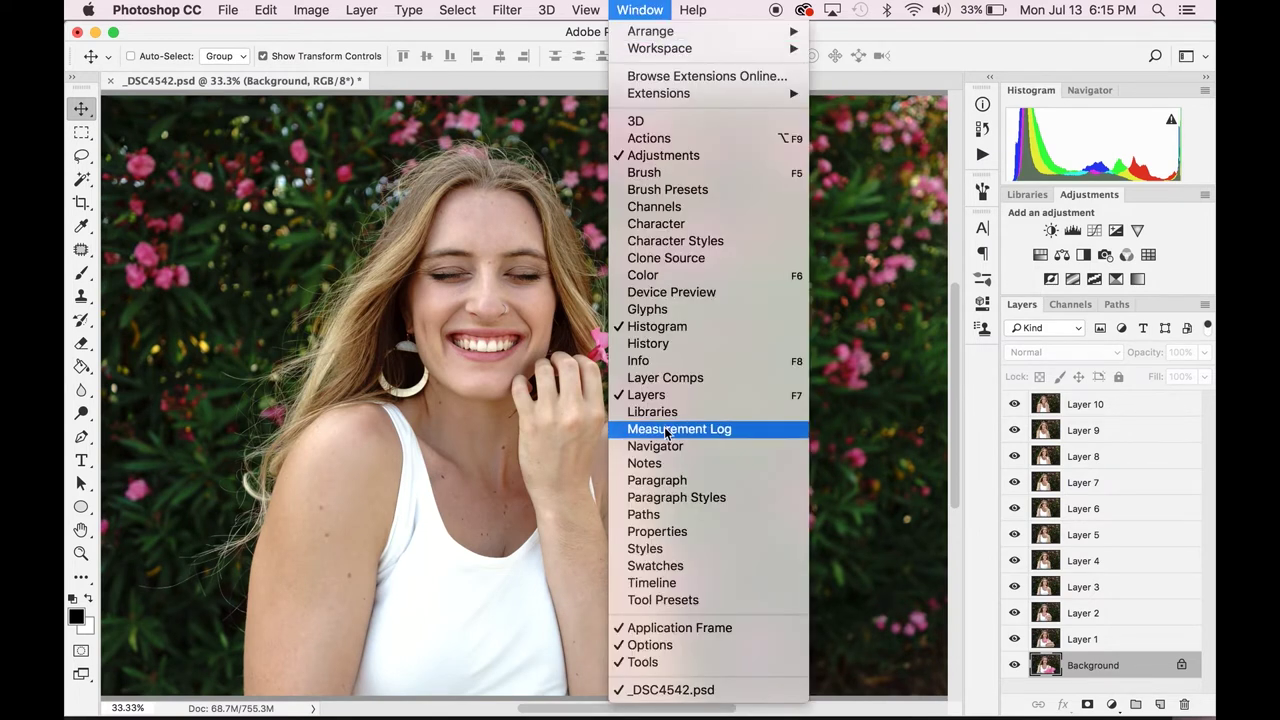
click(660, 583)
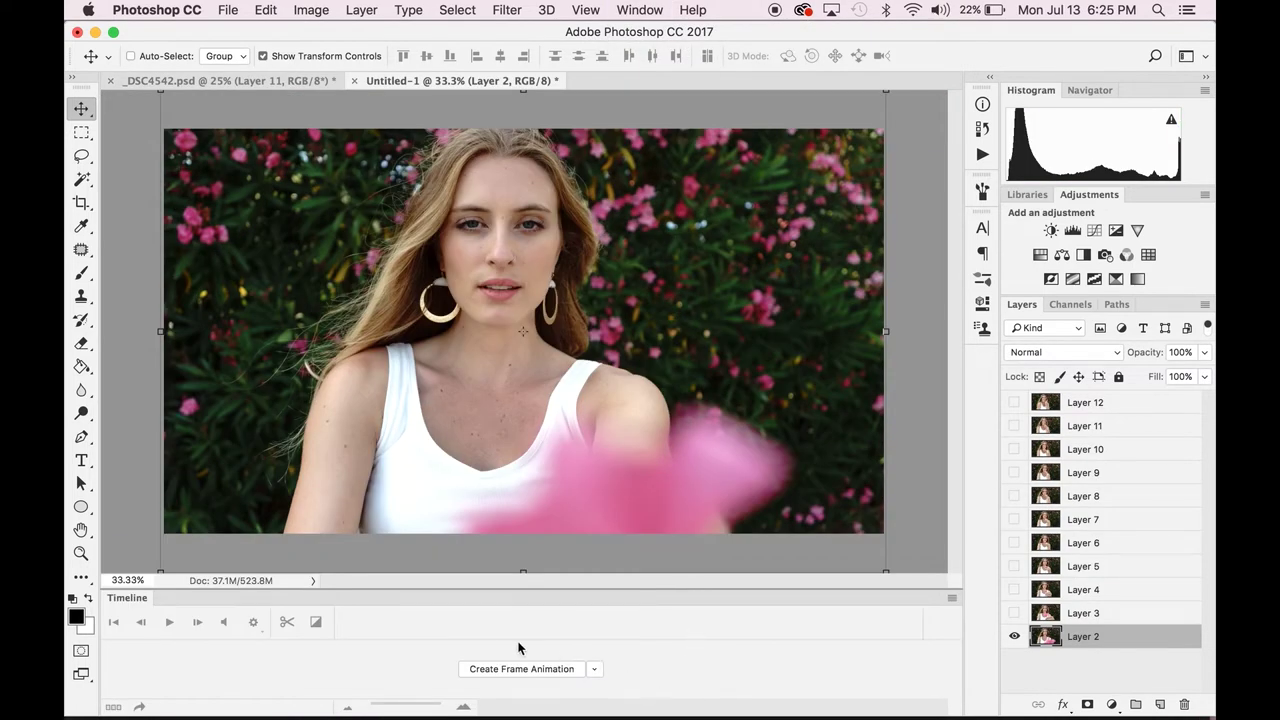
click(595, 669)
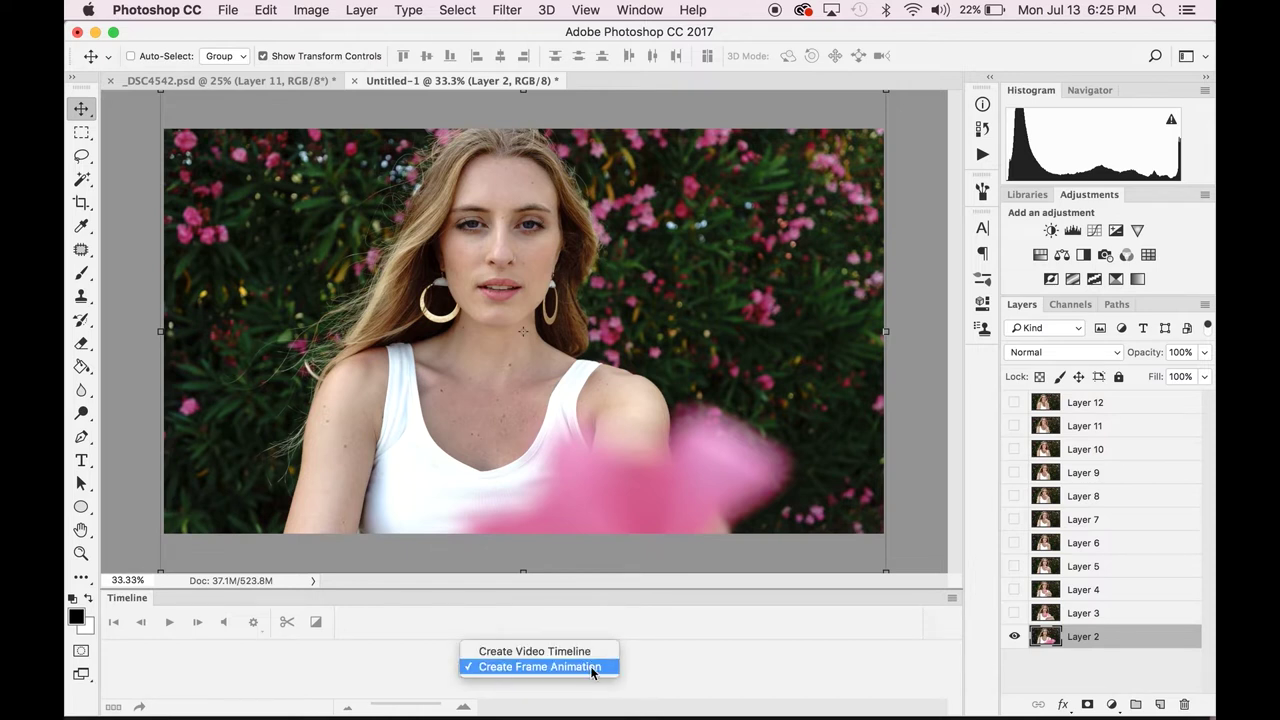
click(613, 674)
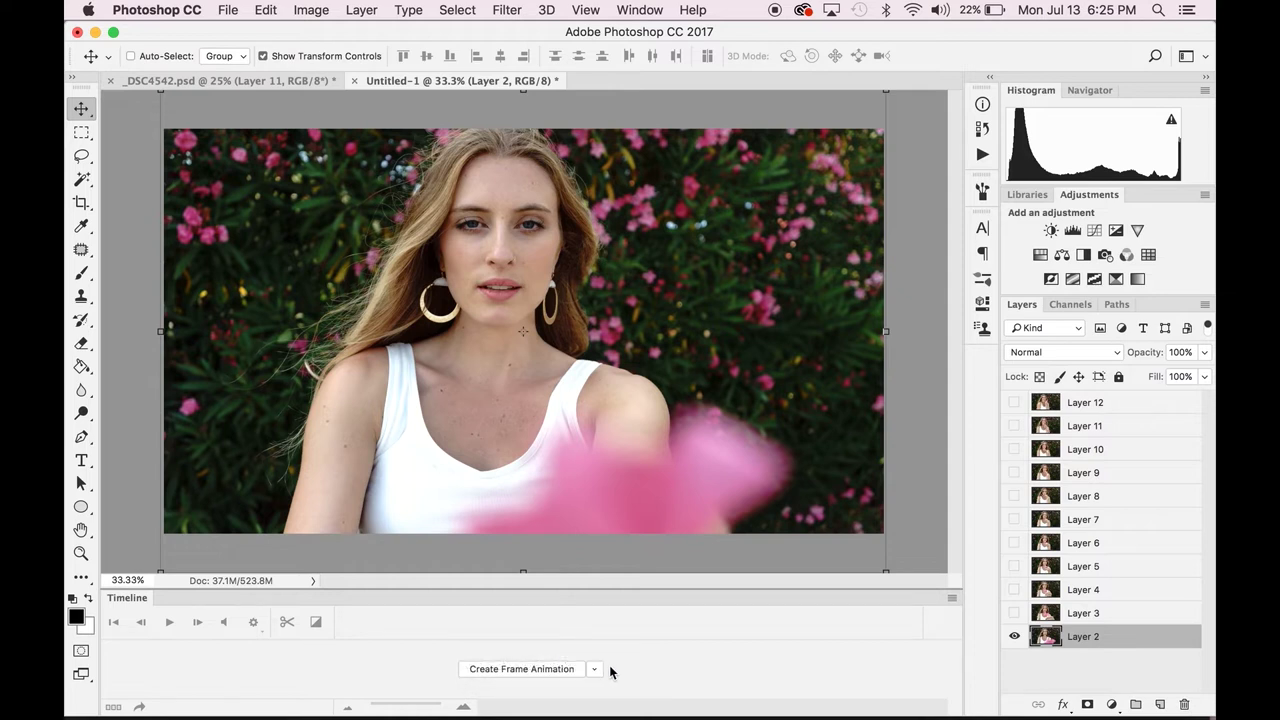
click(596, 670)
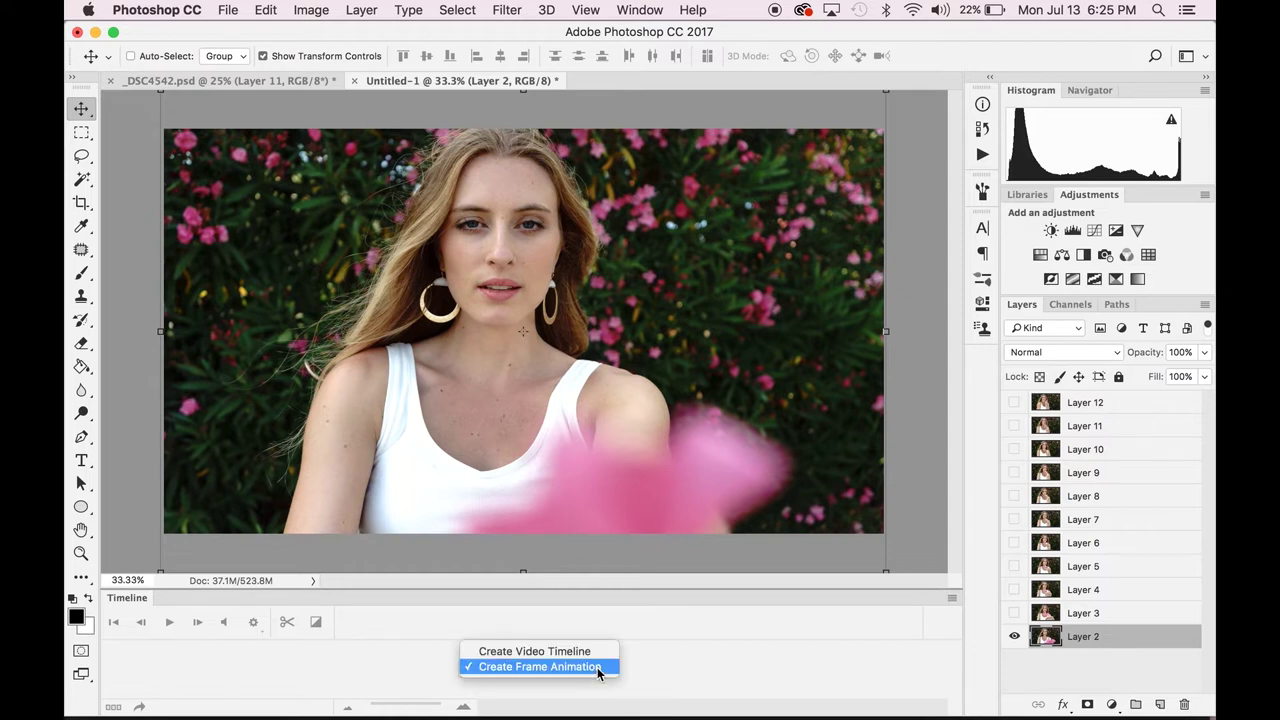
click(537, 670)
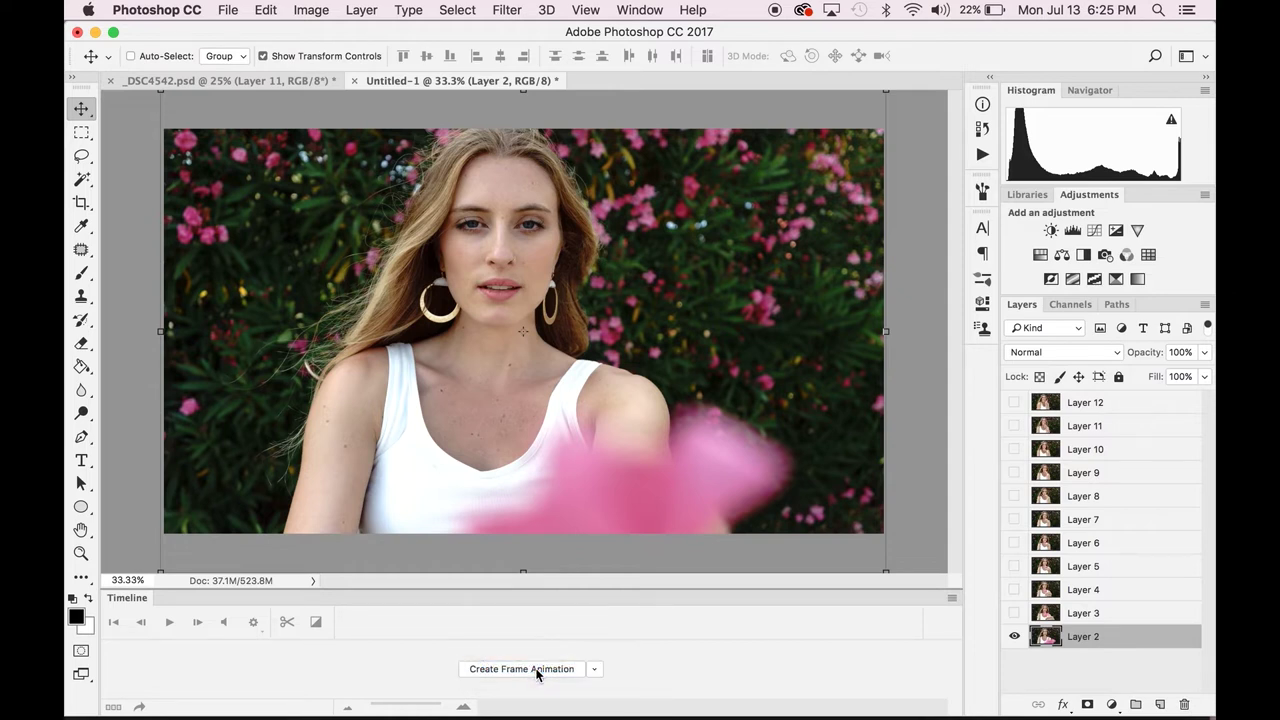
click(537, 670)
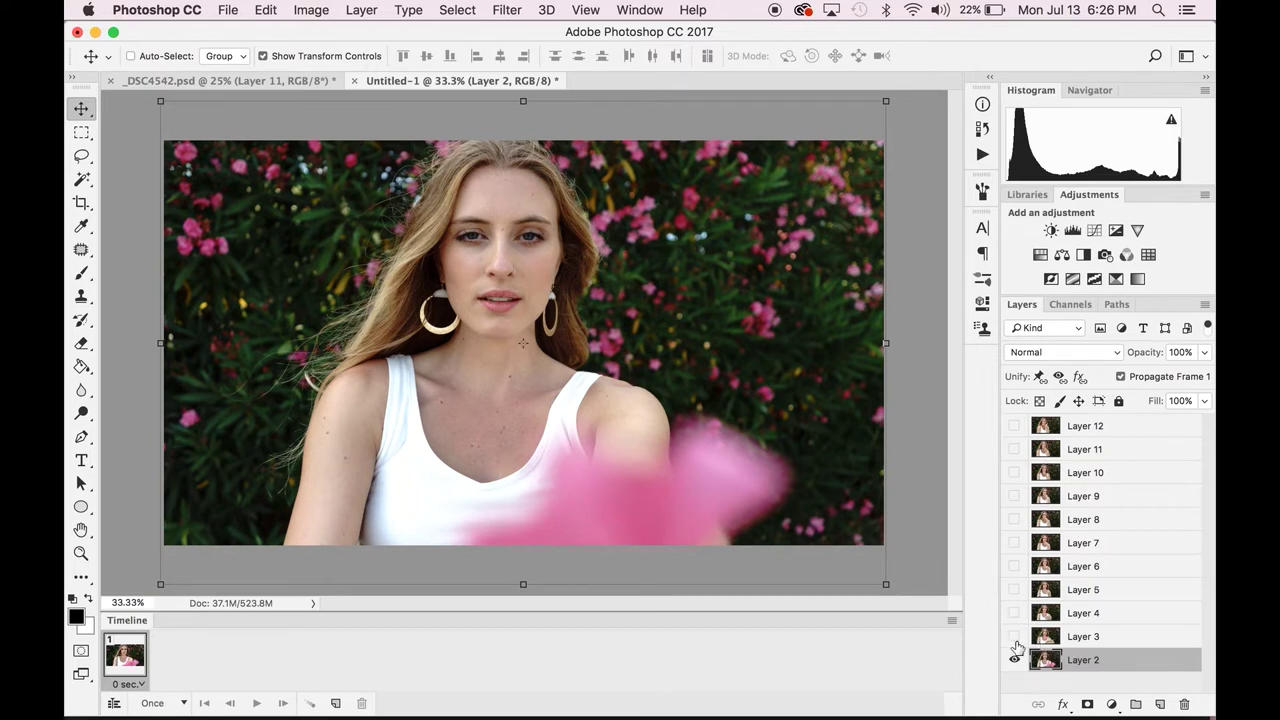
- Toggle Layer 3's visibility to check the frame, leaving Layer 2 showing
click(1013, 638)
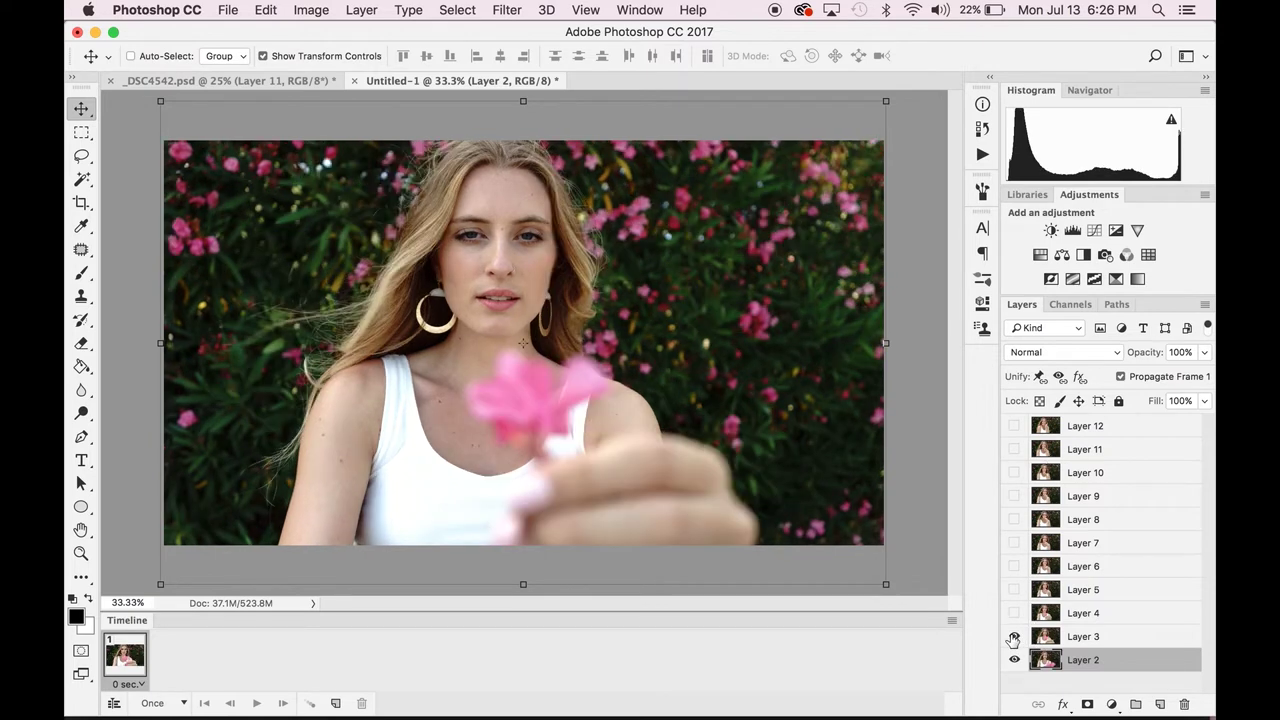
click(1013, 638)
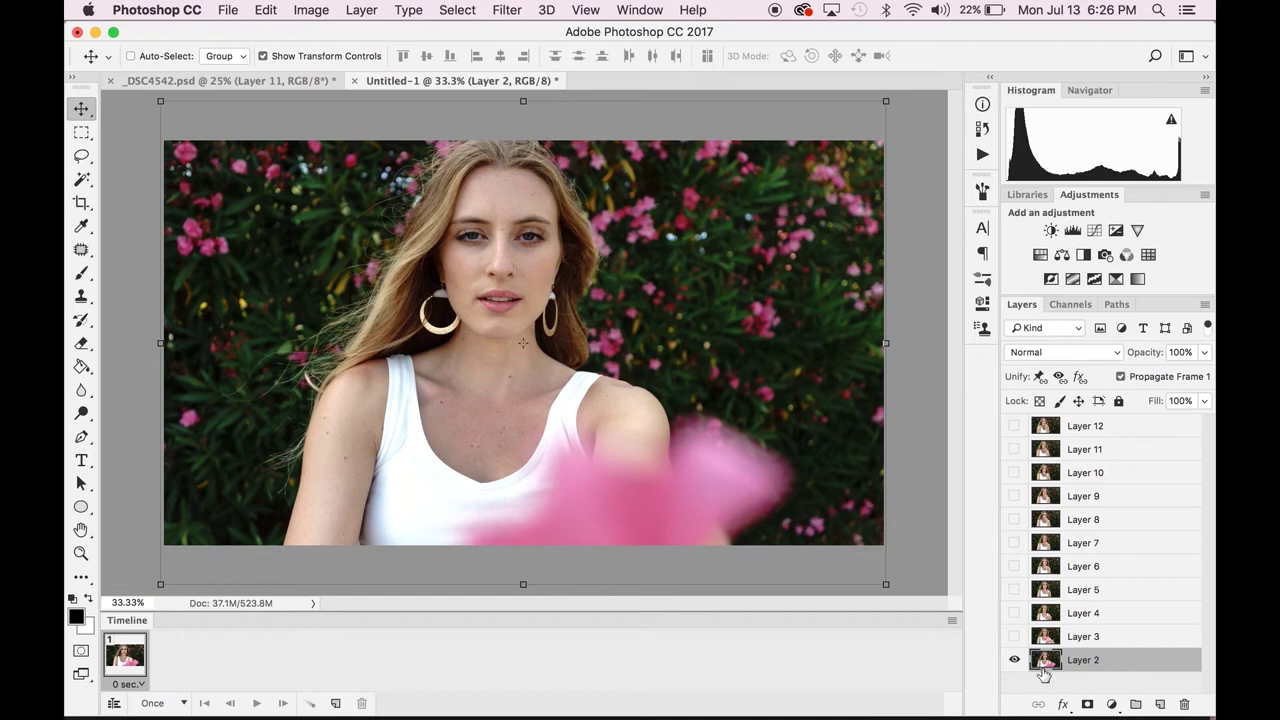
click(1013, 638)
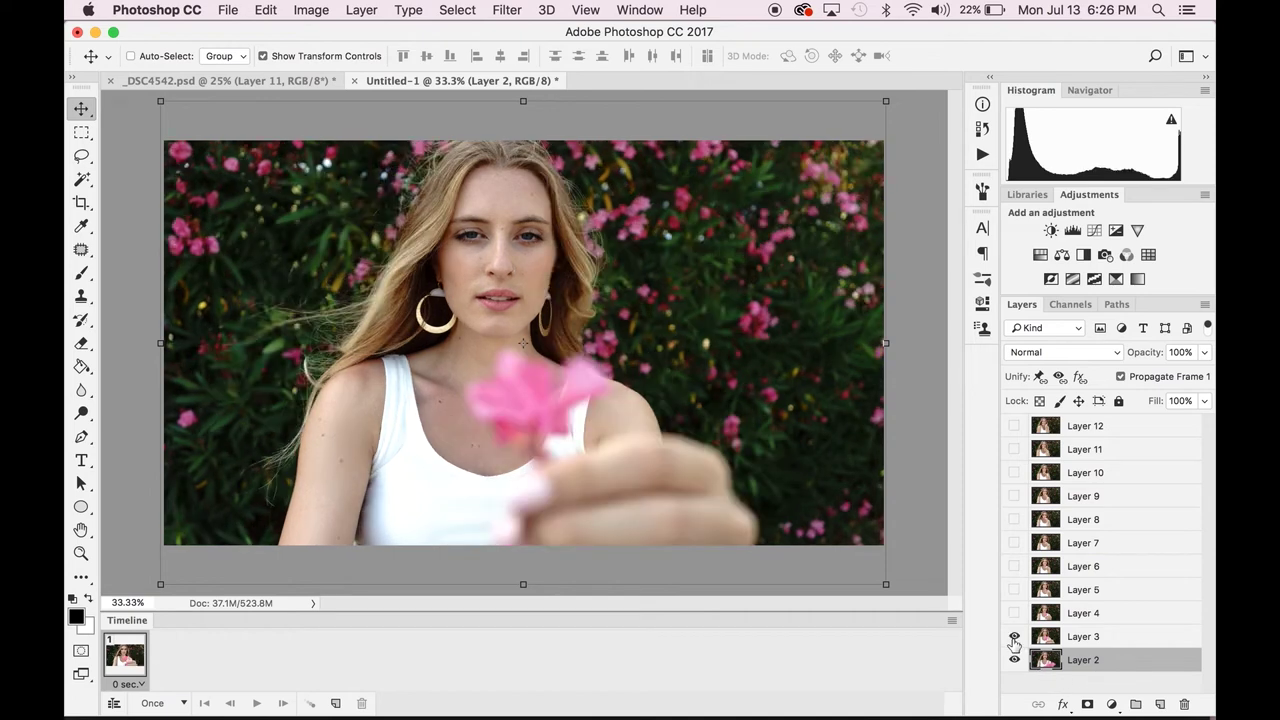
click(1013, 638)
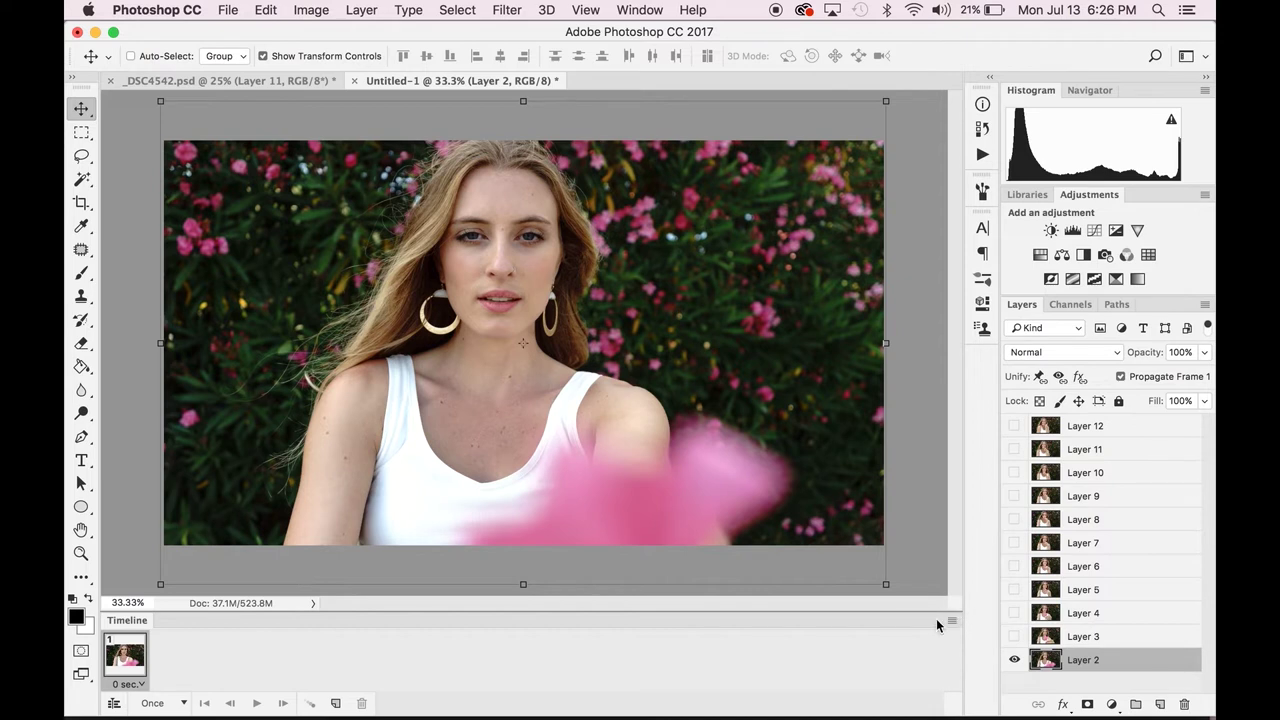
click(952, 621)
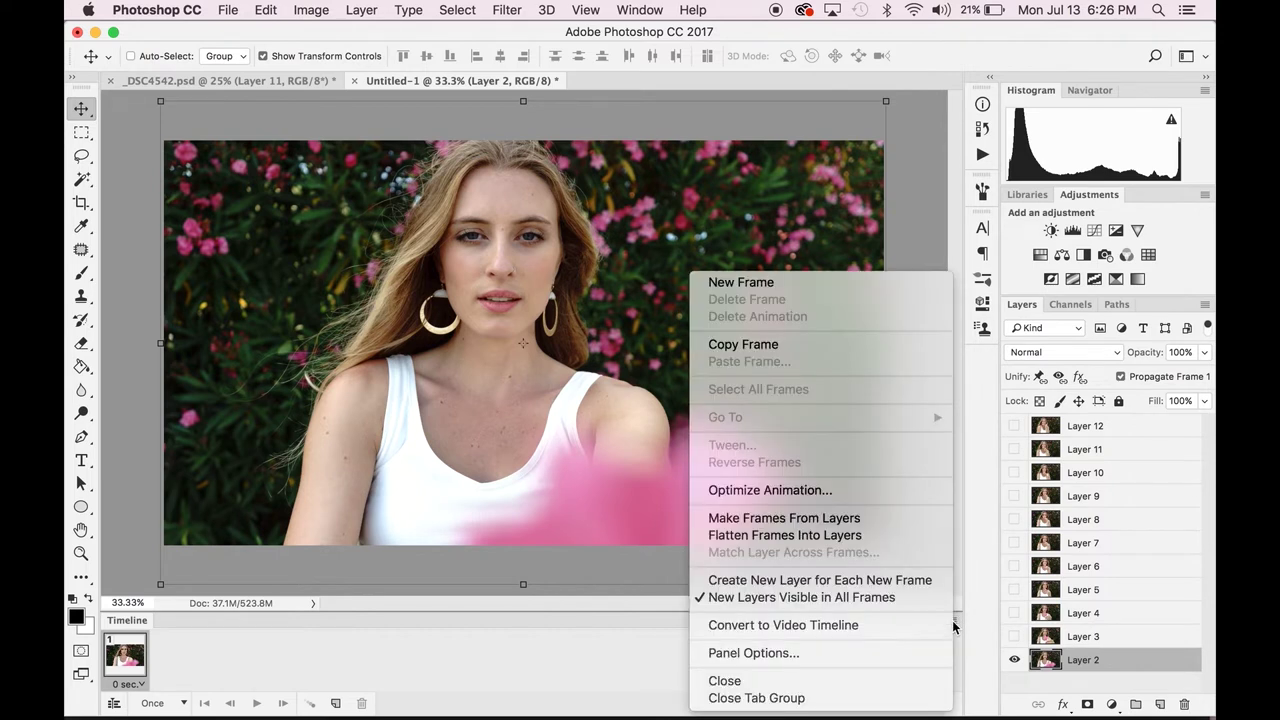
- Make a separate animation frame from each of the eleven layers
click(820, 519)
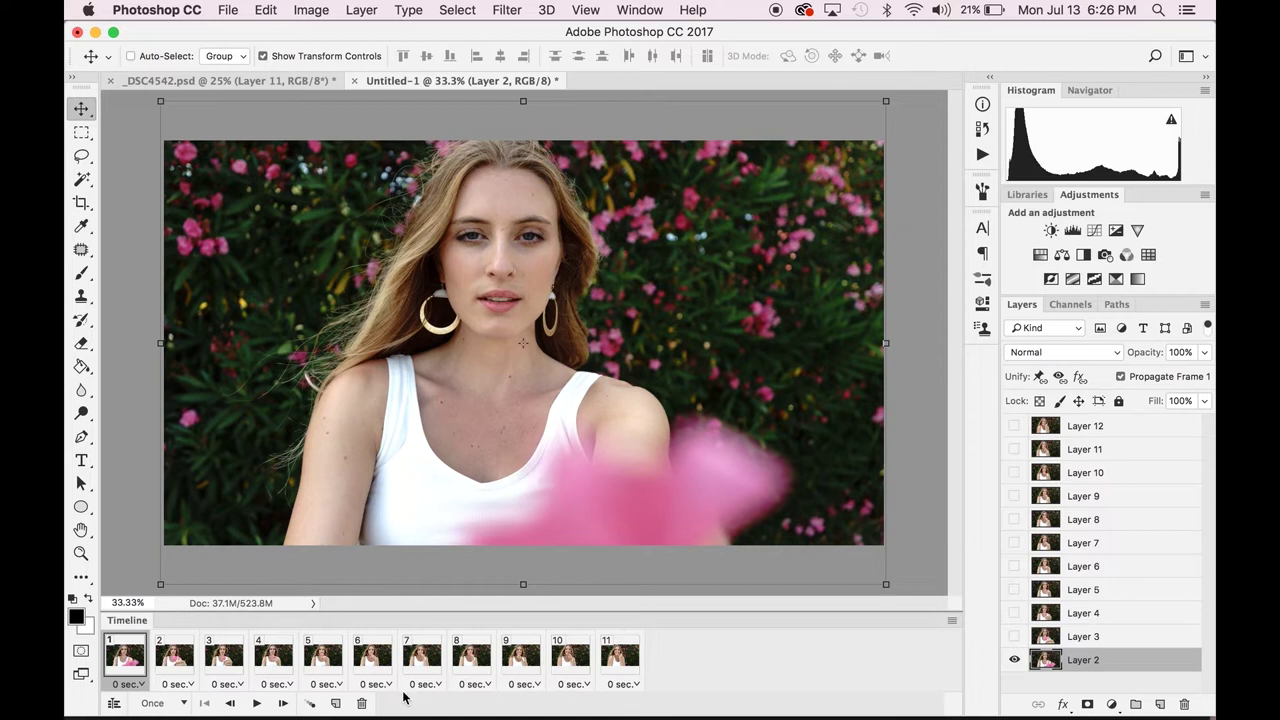
click(178, 685)
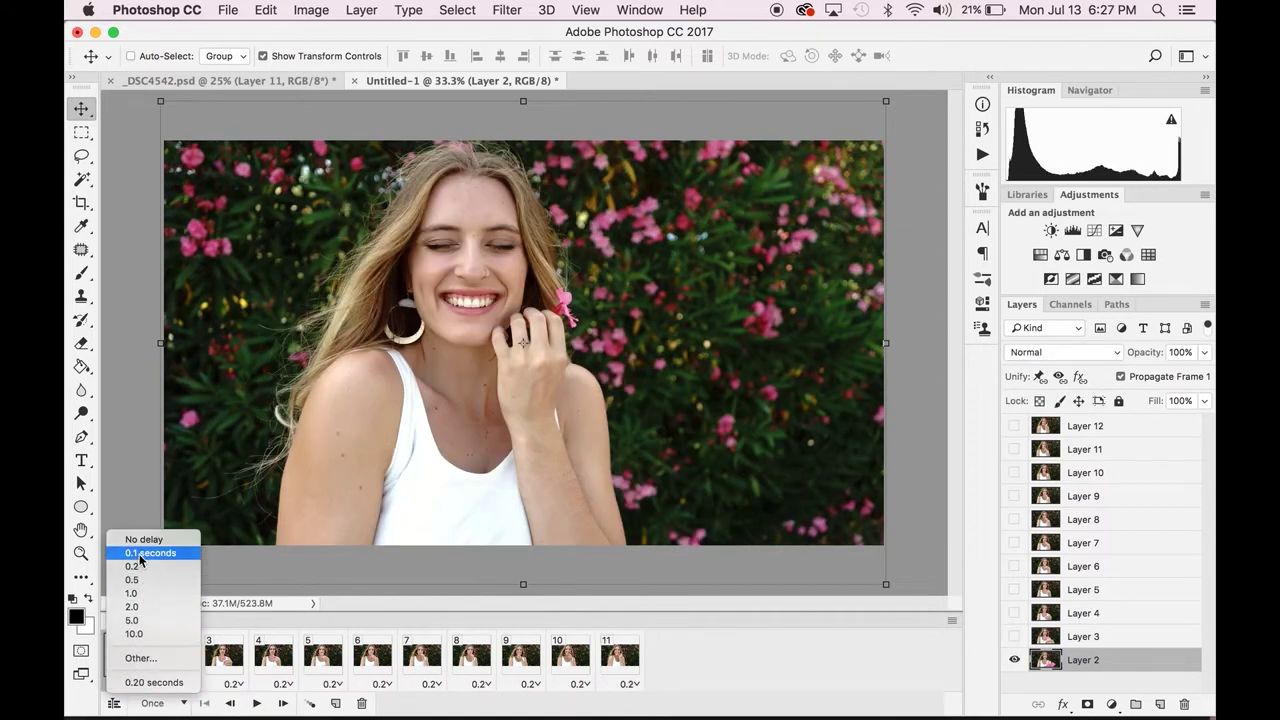
- Set the delay of frames 1 through 6 to 0.1 seconds
click(150, 569)
click(175, 678)
click(135, 684)
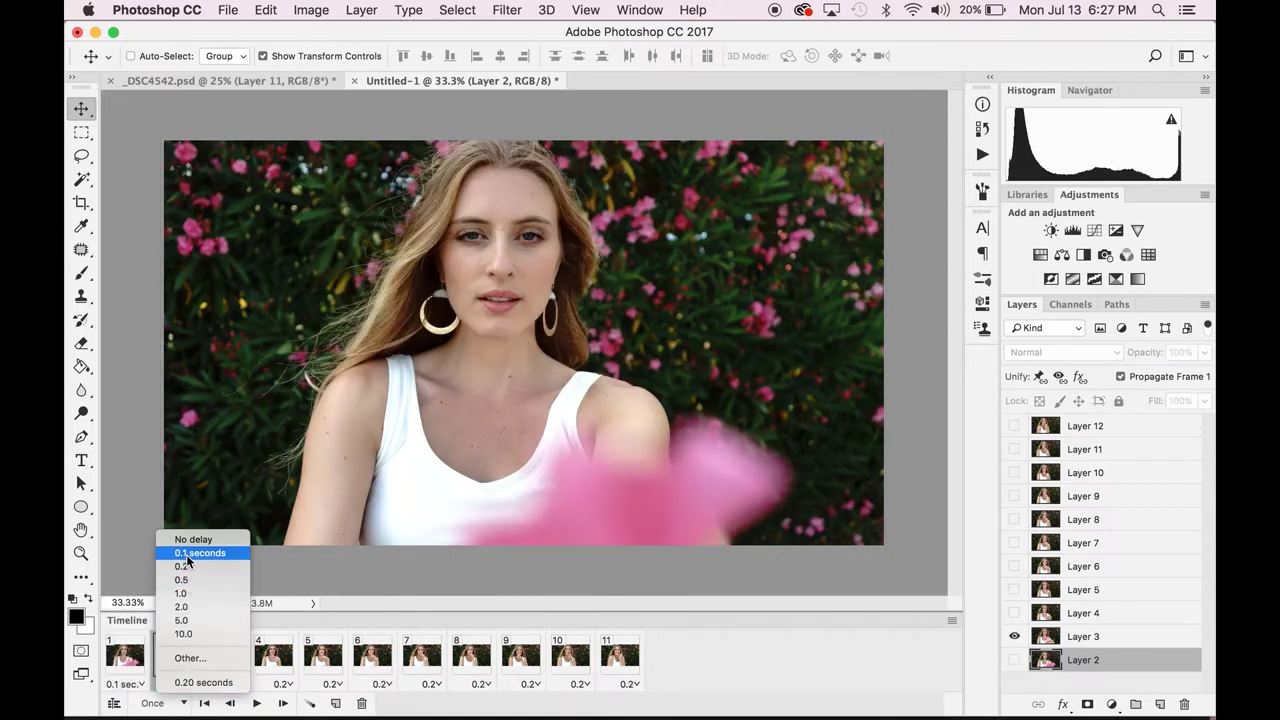
click(150, 553)
click(230, 685)
click(243, 556)
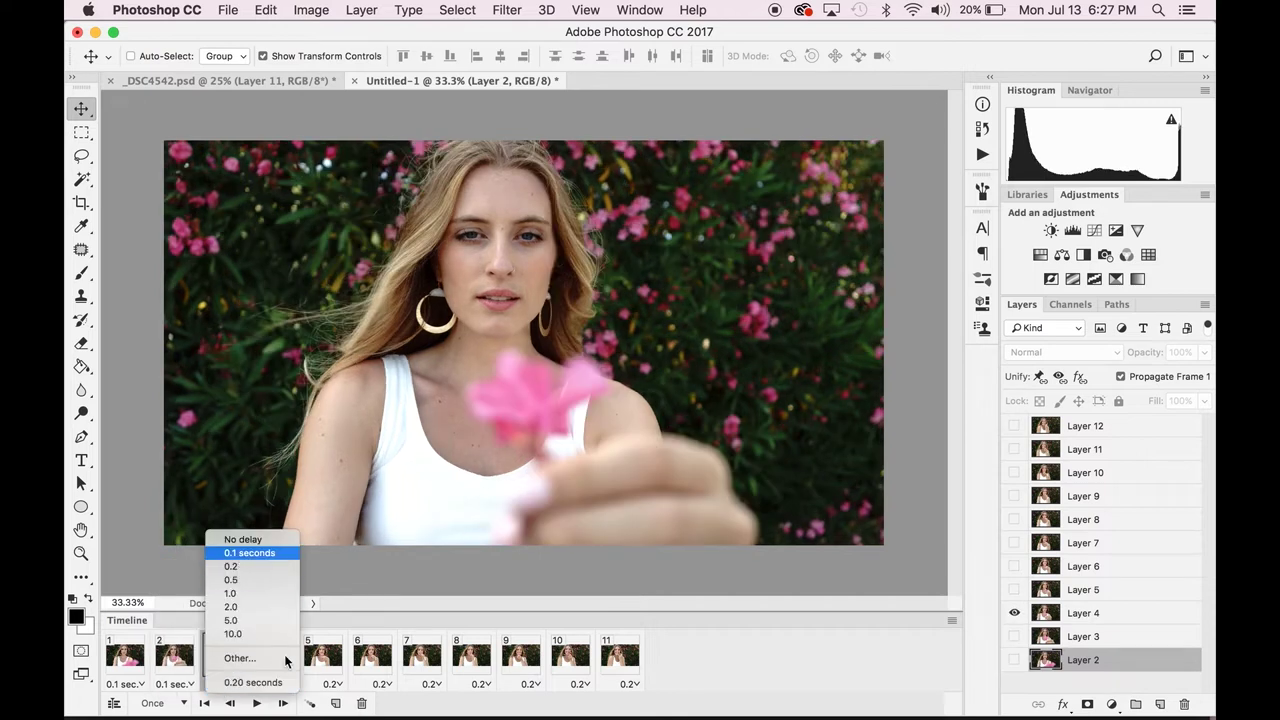
click(283, 685)
click(290, 553)
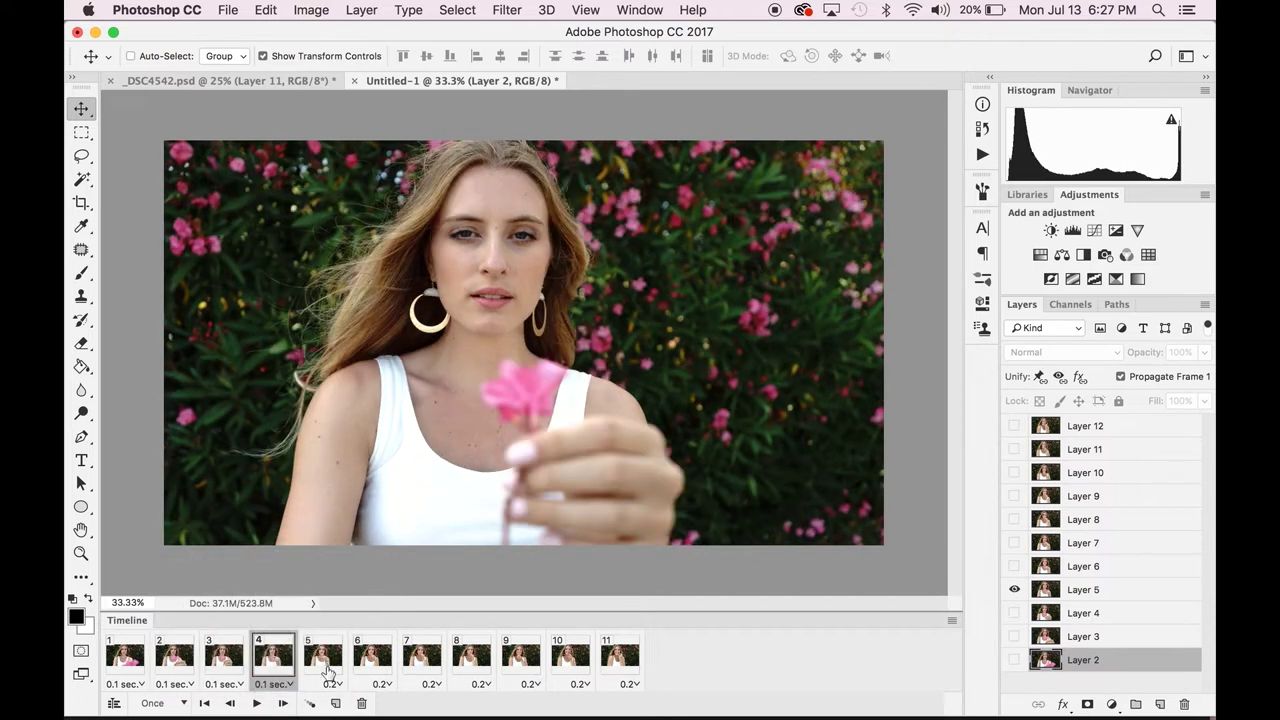
click(331, 684)
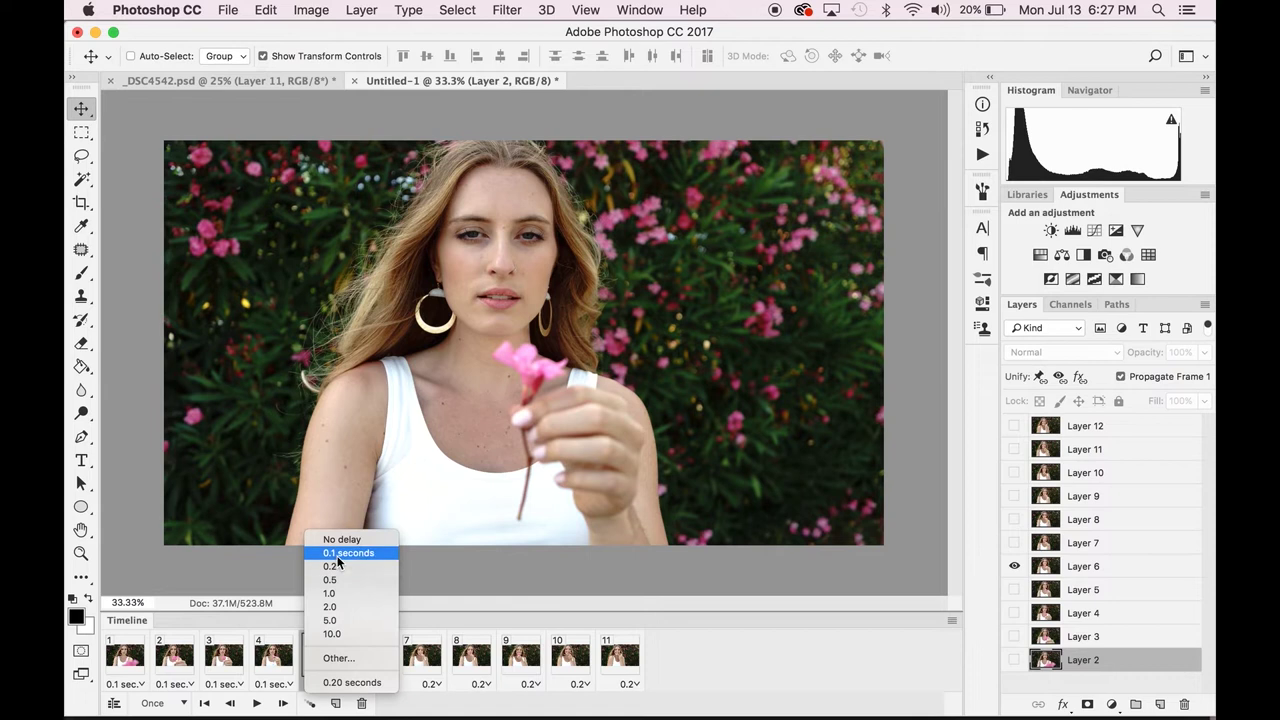
click(340, 556)
click(381, 684)
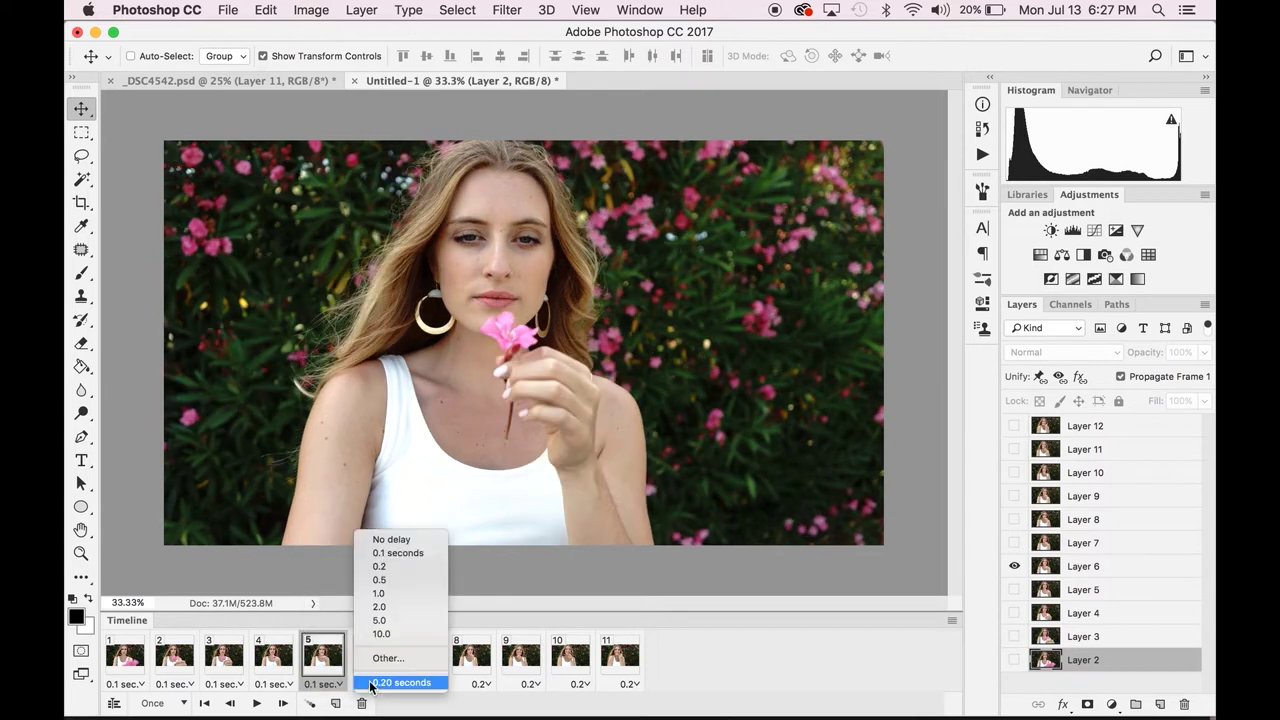
click(390, 555)
- Set frames 7 through 11 to a 0.1-second delay and play the animation twice
click(436, 685)
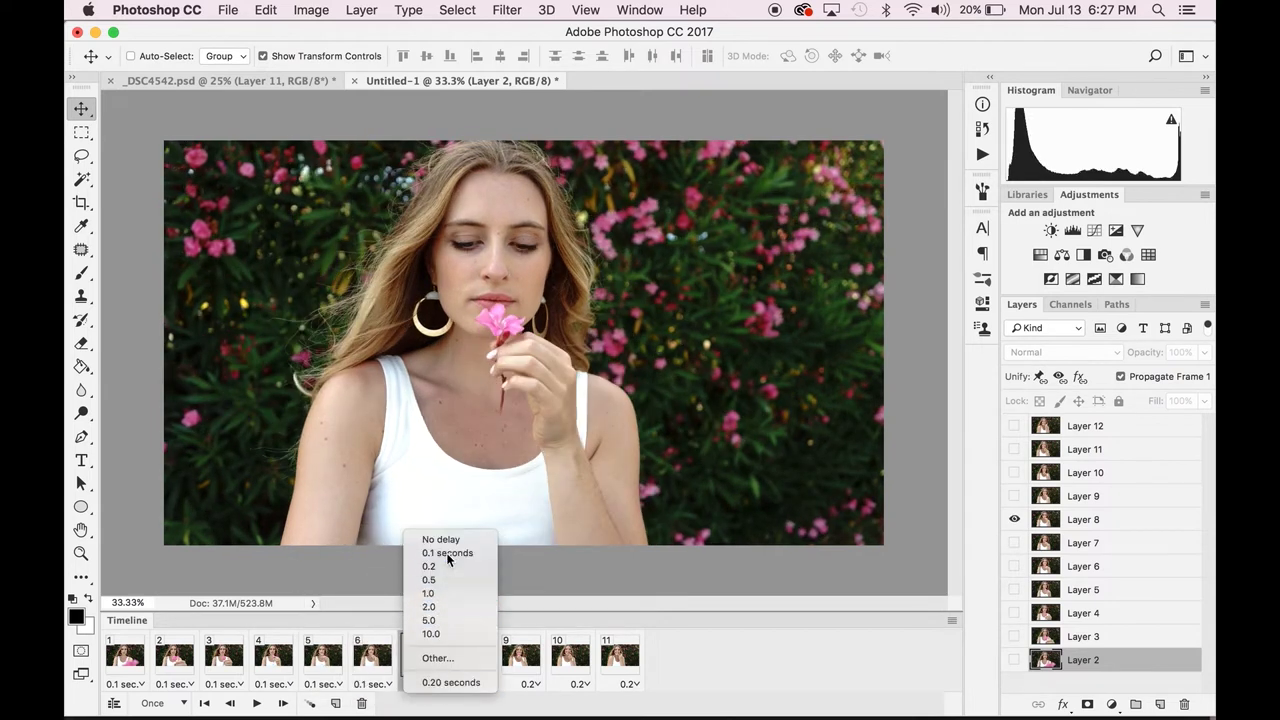
click(444, 554)
click(479, 684)
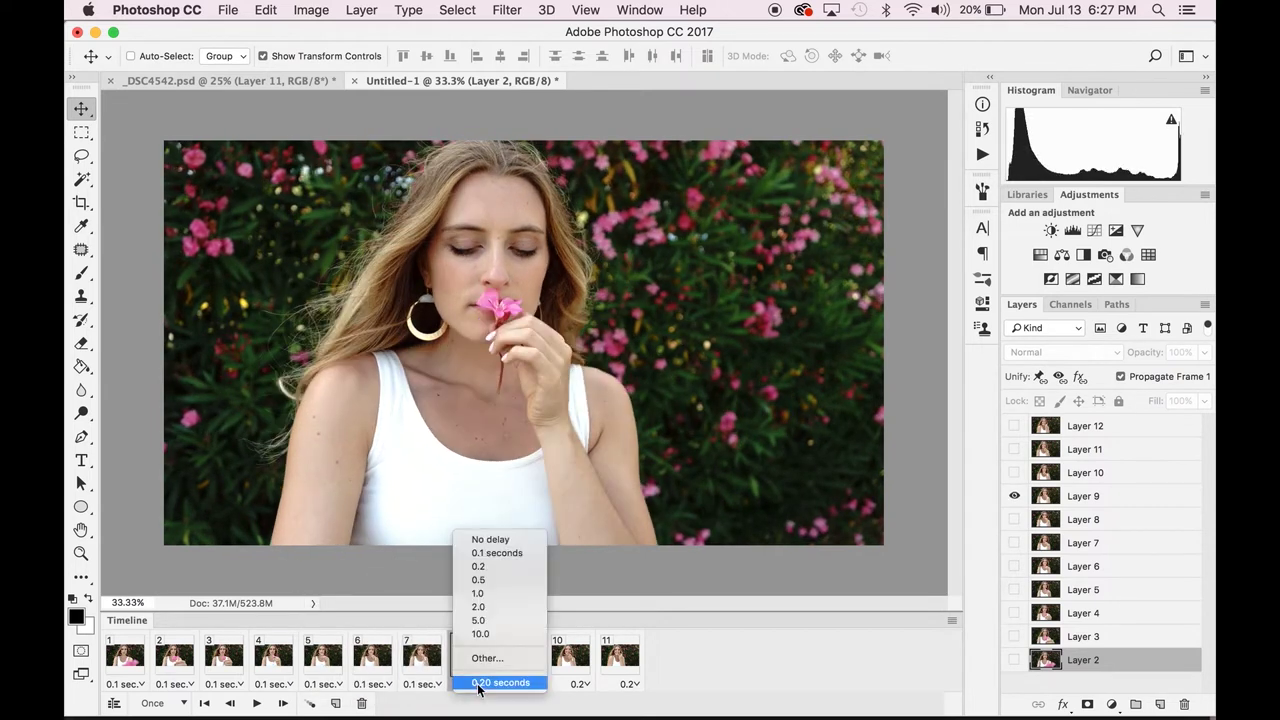
click(490, 554)
click(529, 685)
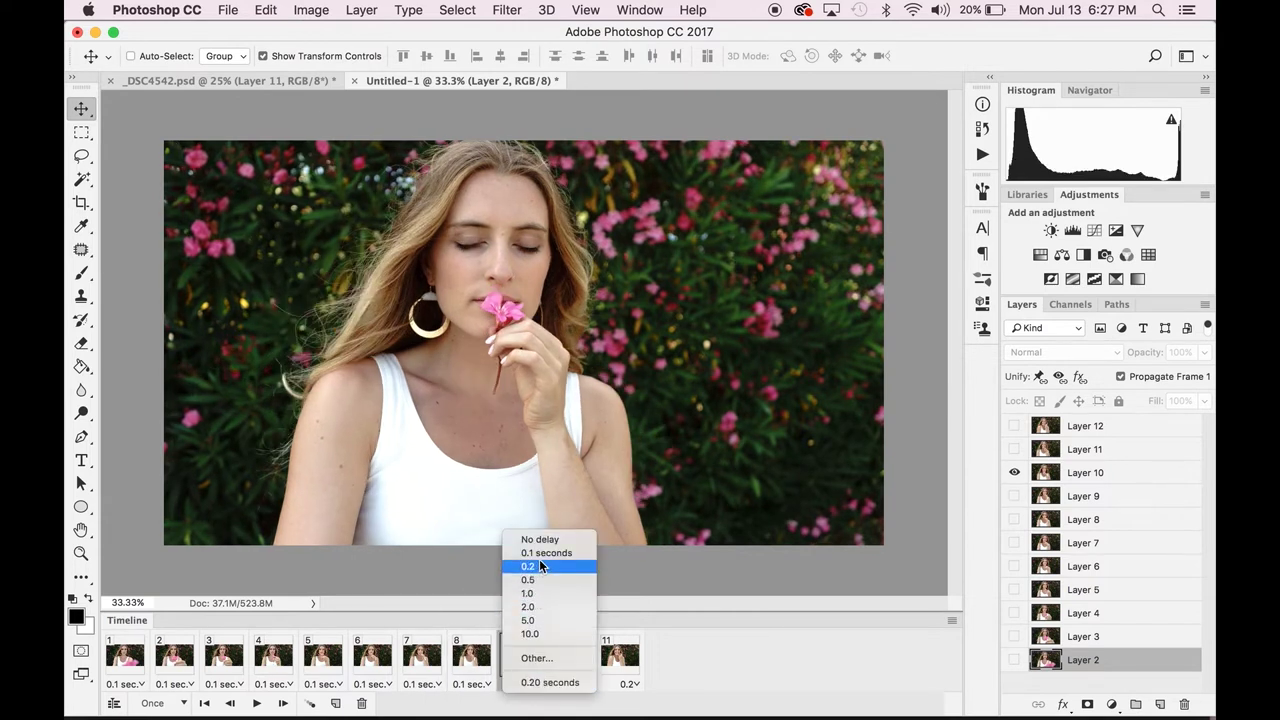
click(546, 556)
click(572, 684)
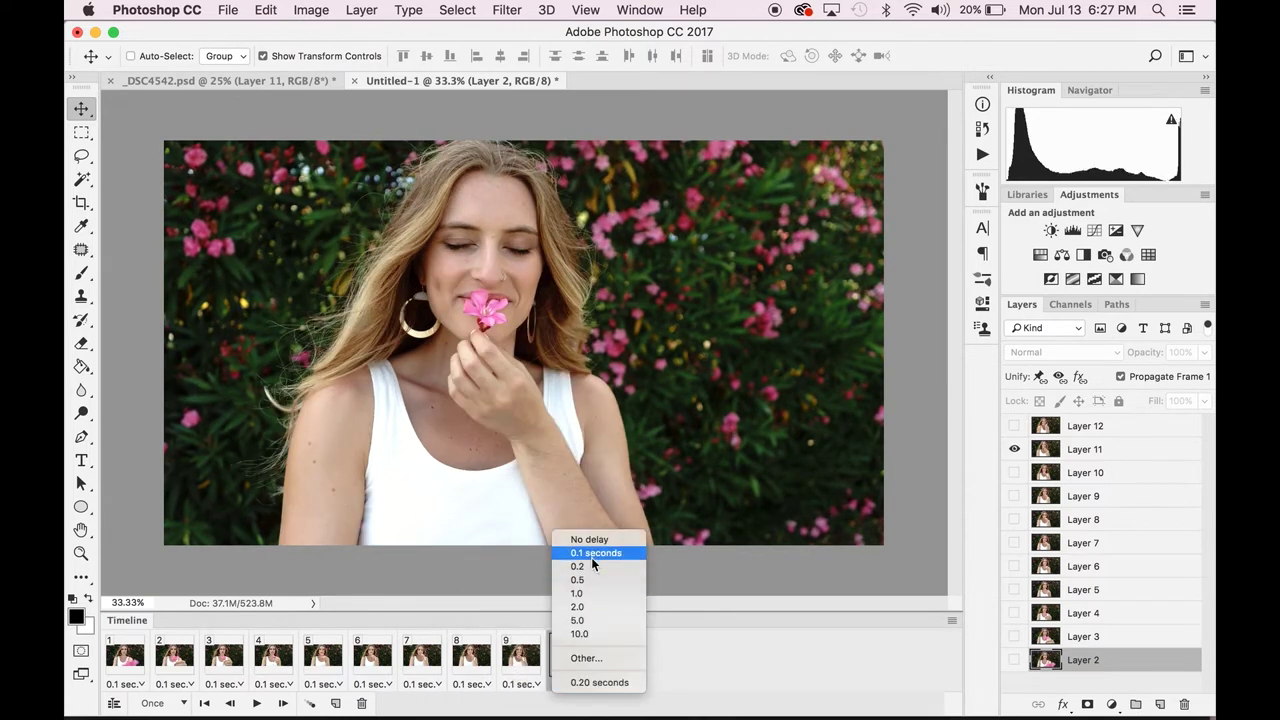
click(591, 554)
click(622, 684)
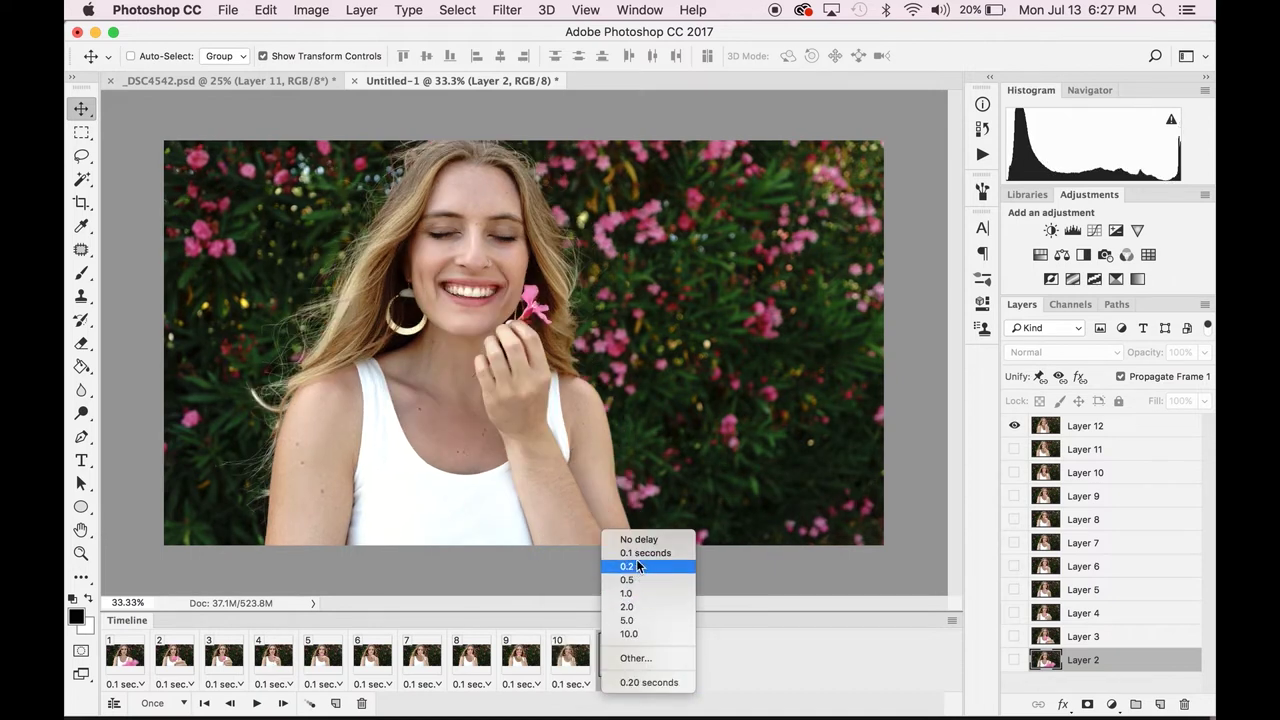
click(640, 554)
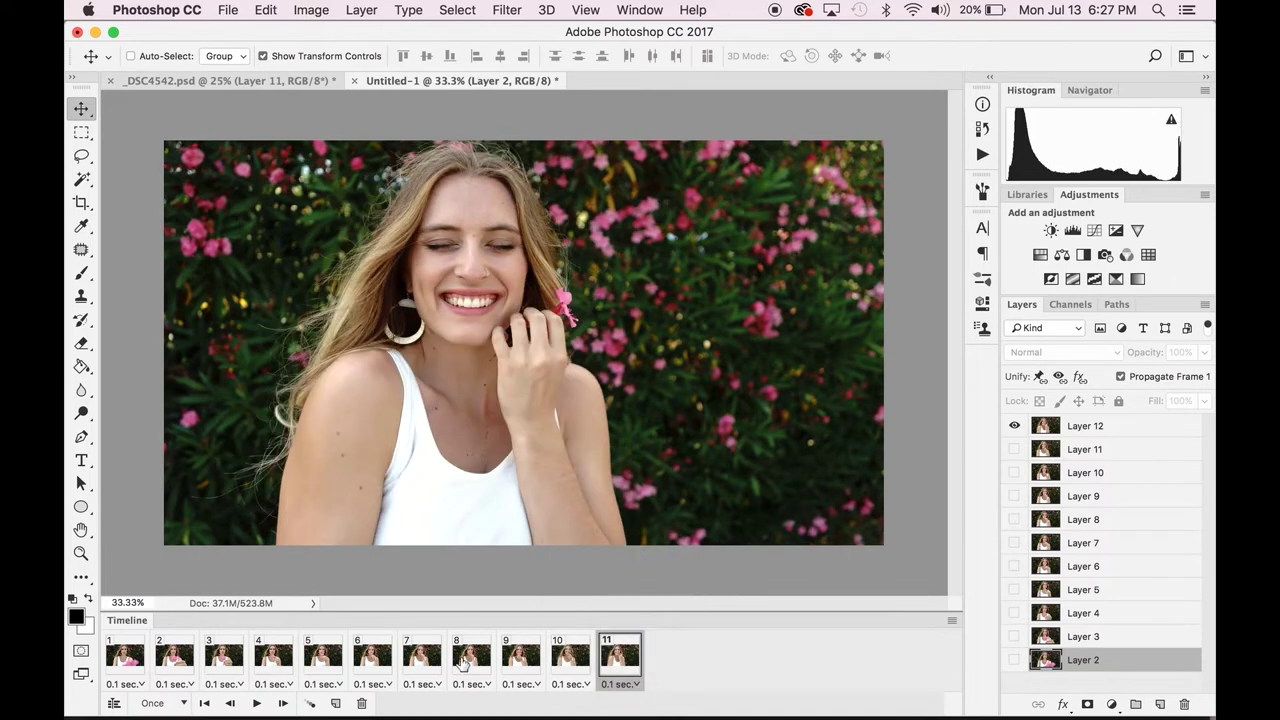
click(257, 704)
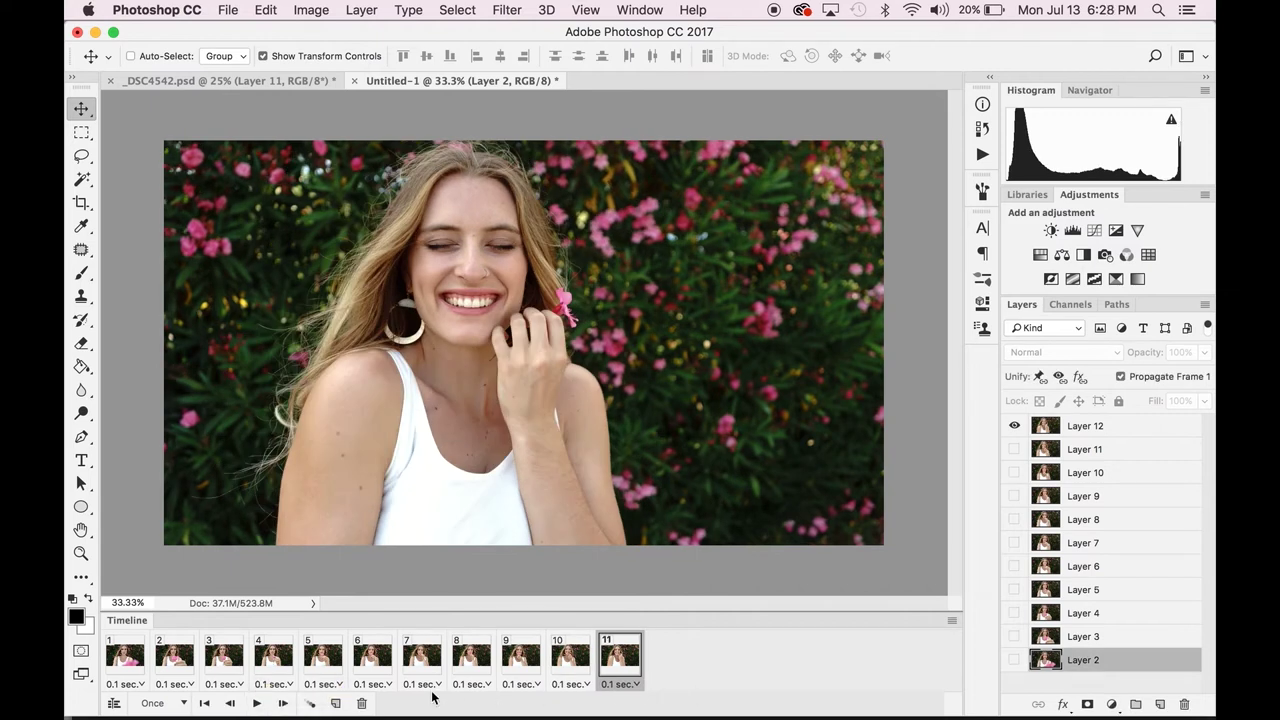
click(257, 705)
- Open Save for Web from File > Export and fit the previews in view
click(229, 17)
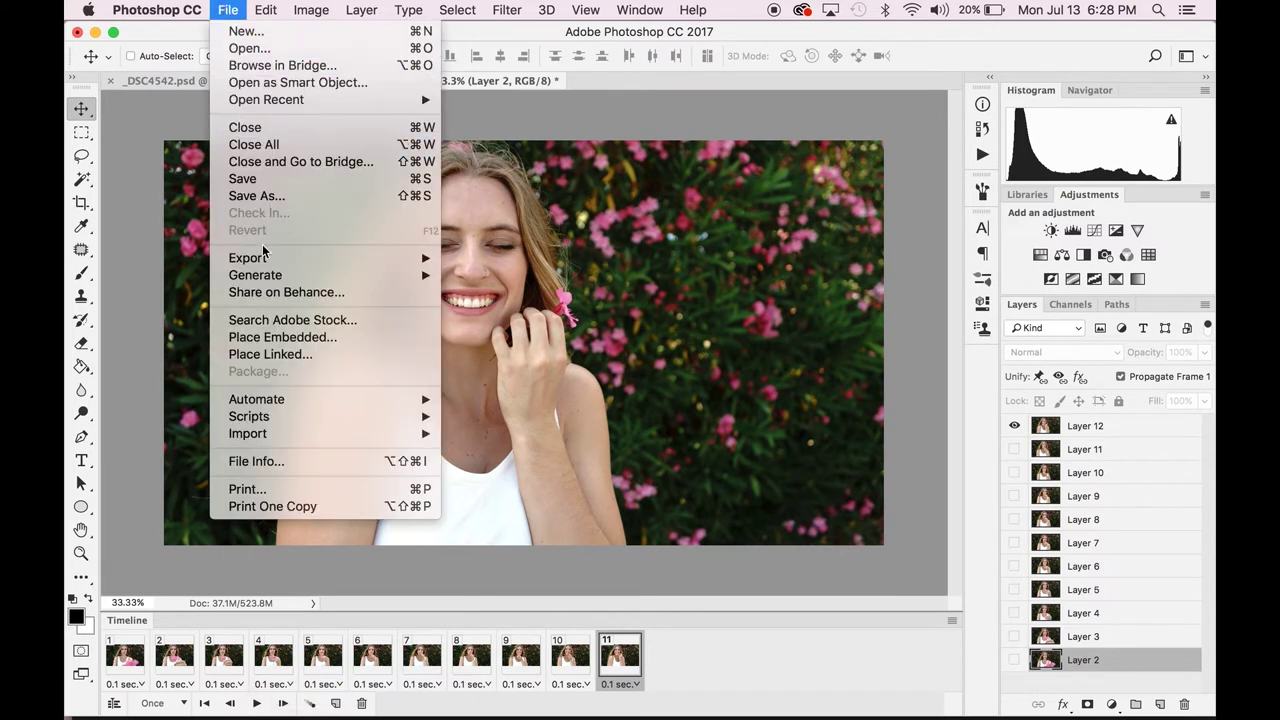
mouse_move(283, 260)
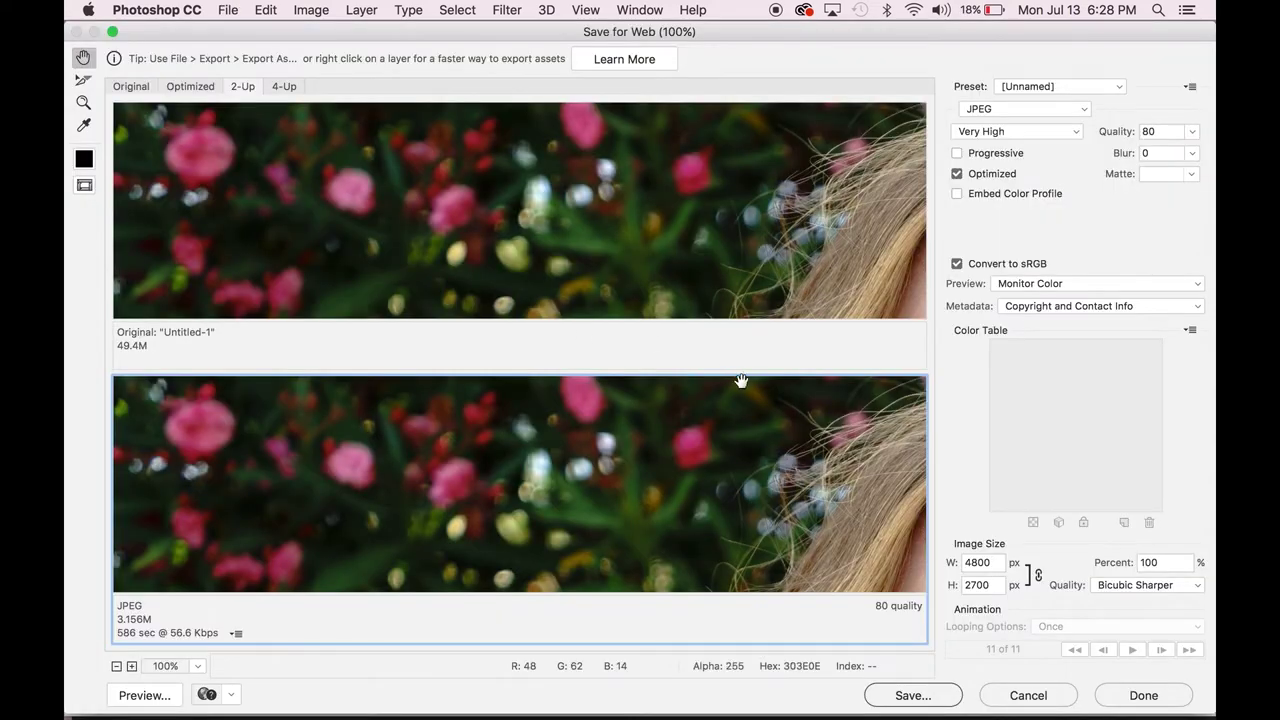
click(198, 666)
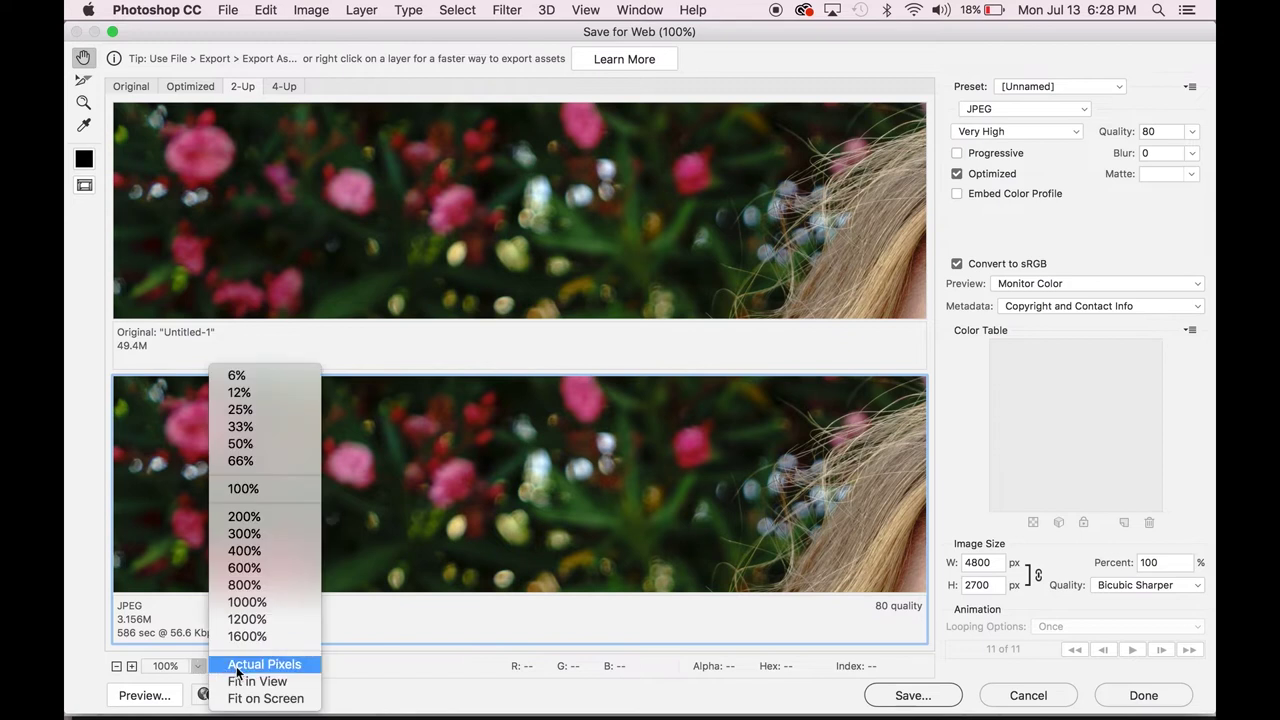
click(242, 683)
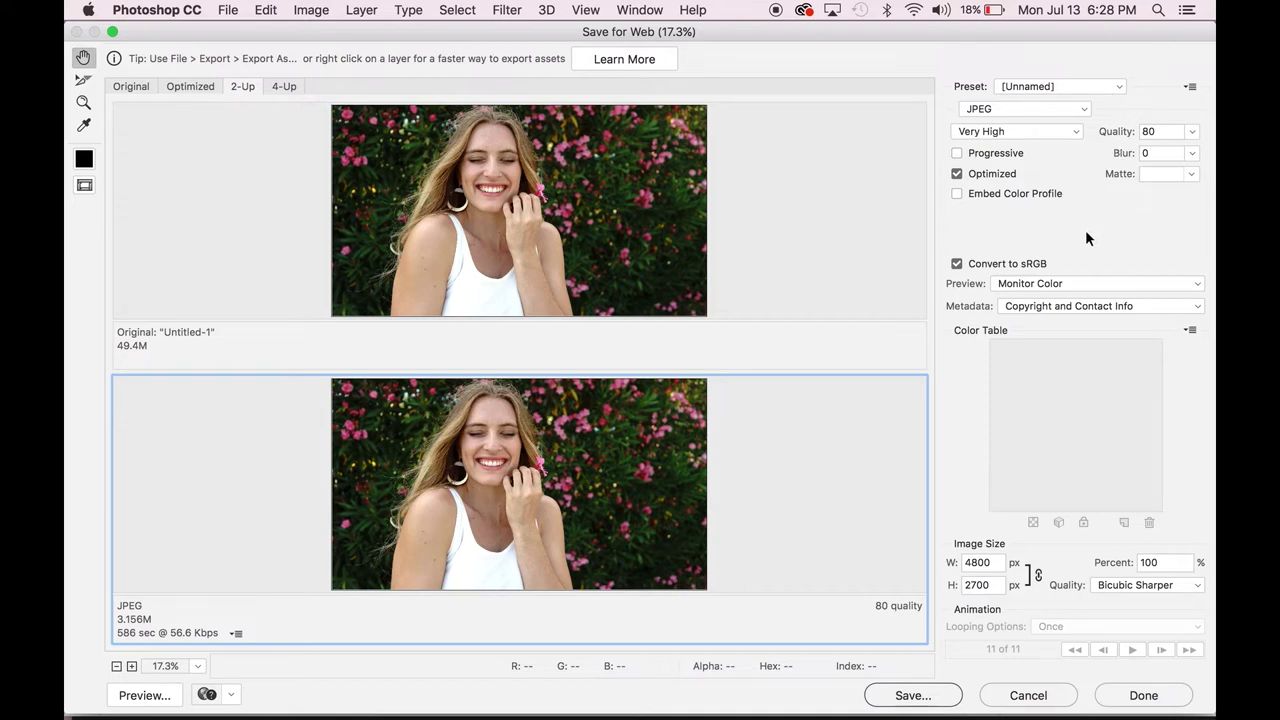
- Switch the output format from JPEG to GIF, keeping 256 colours
click(1084, 110)
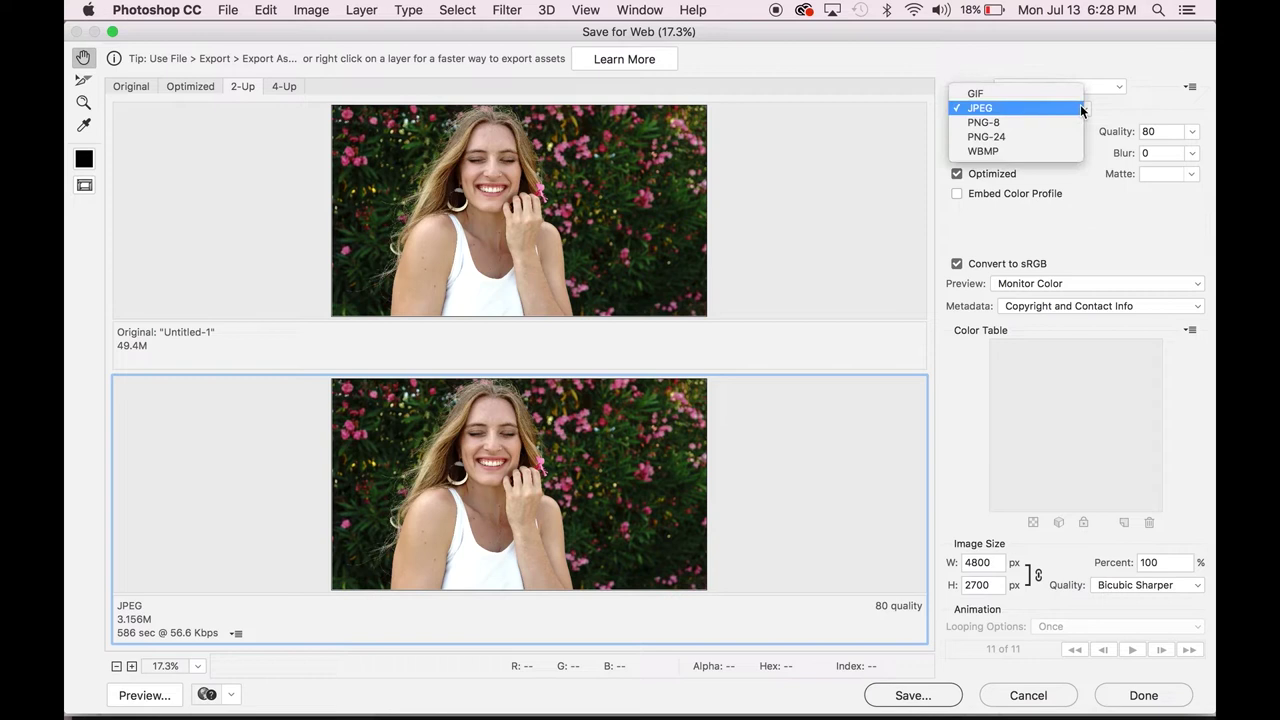
click(1024, 92)
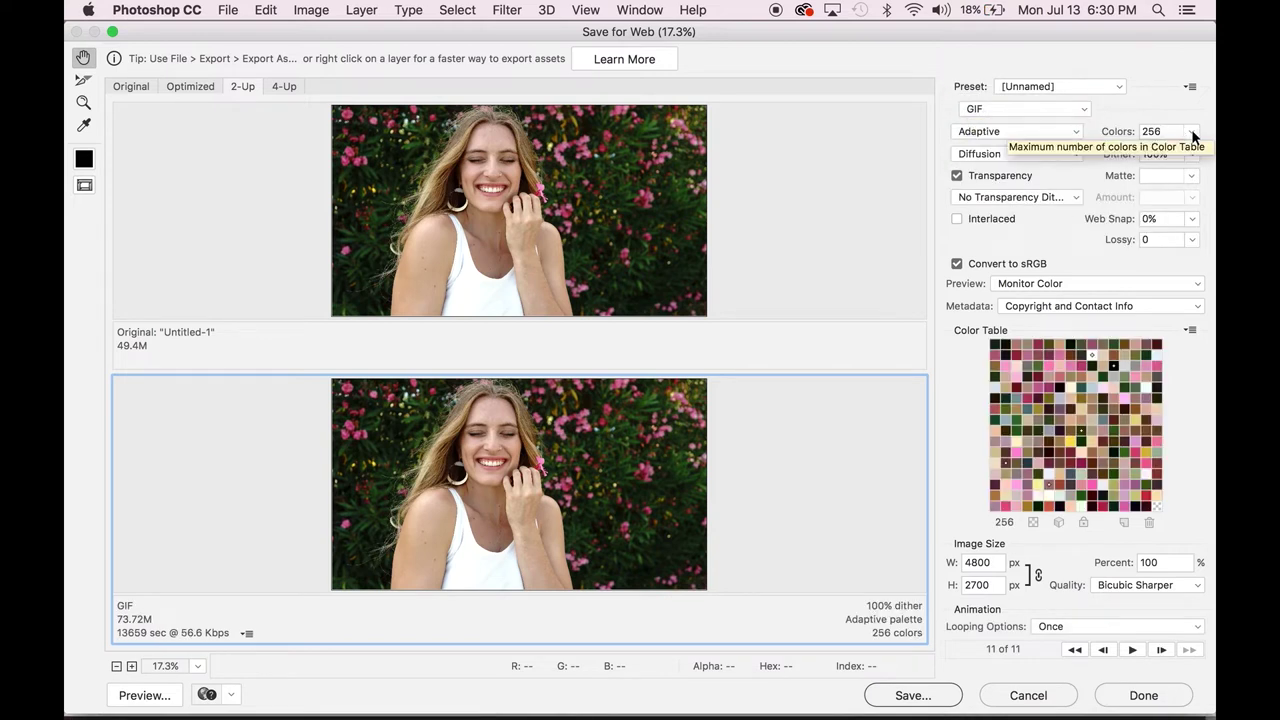
click(1193, 132)
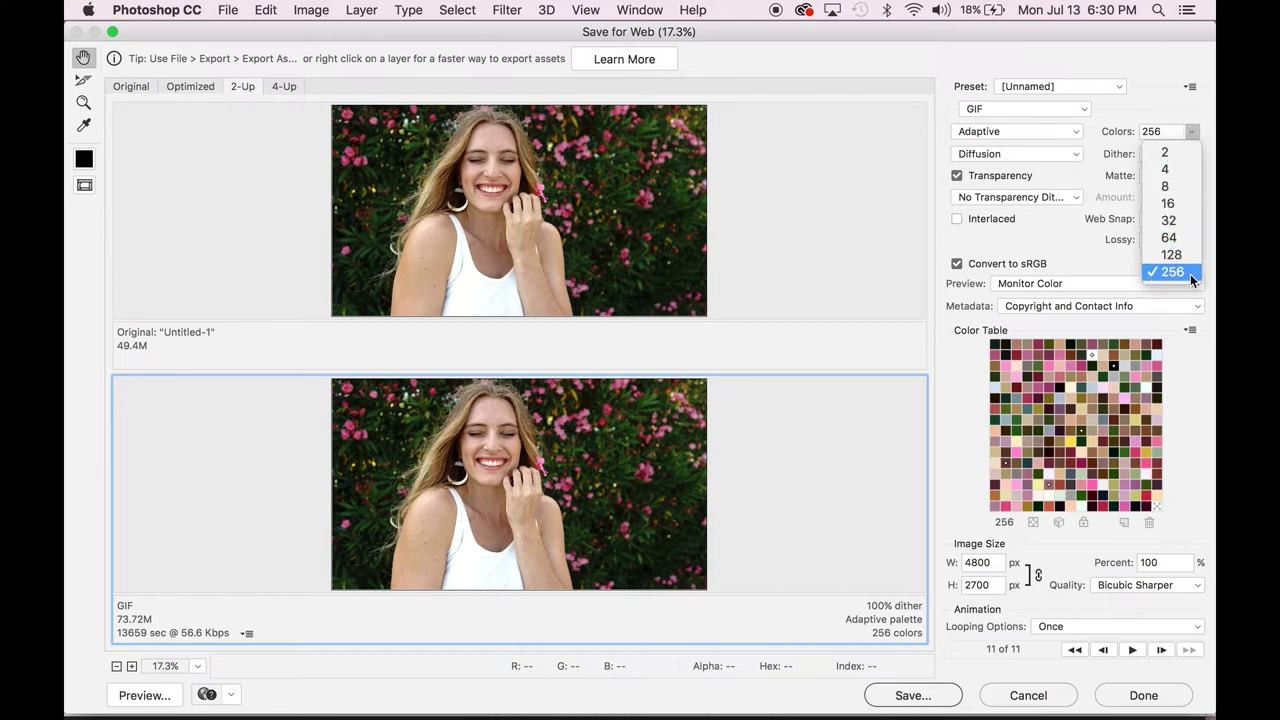
click(1096, 145)
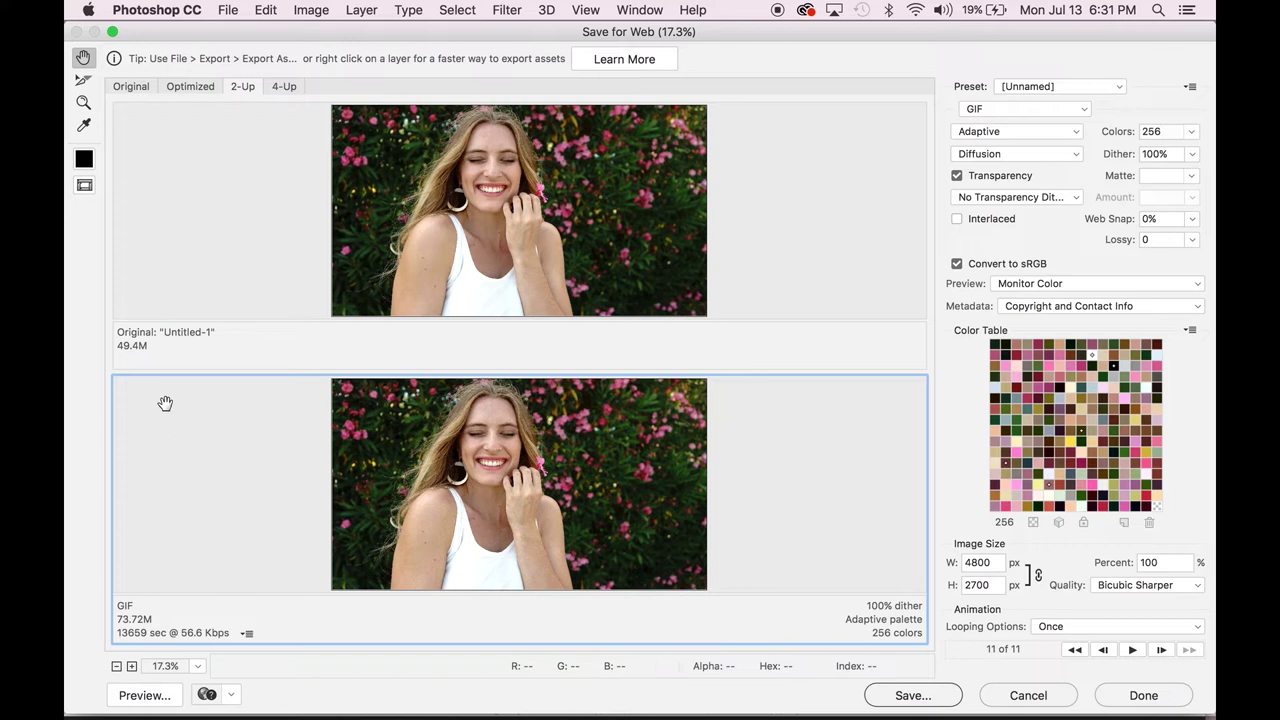
click(1168, 562)
- Set image size to 50%, looping to Forever, and preview the GIF in a browser
text(50)
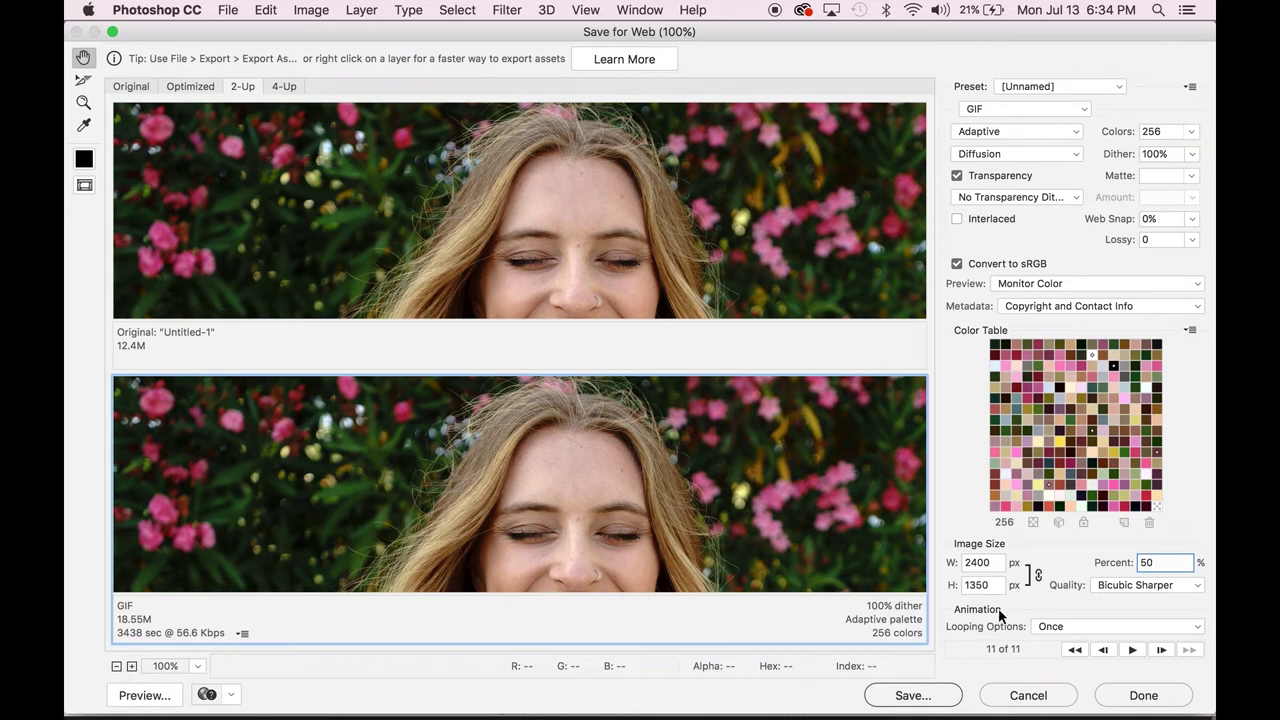
click(1090, 628)
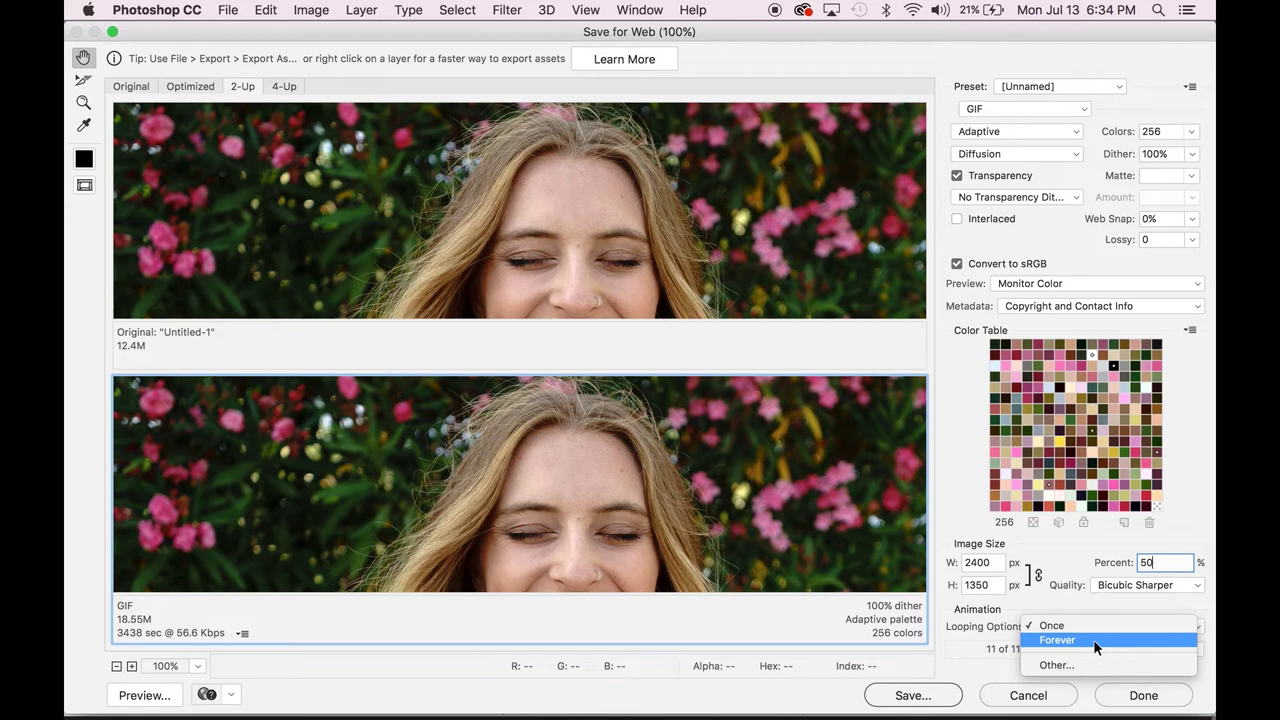
click(1093, 641)
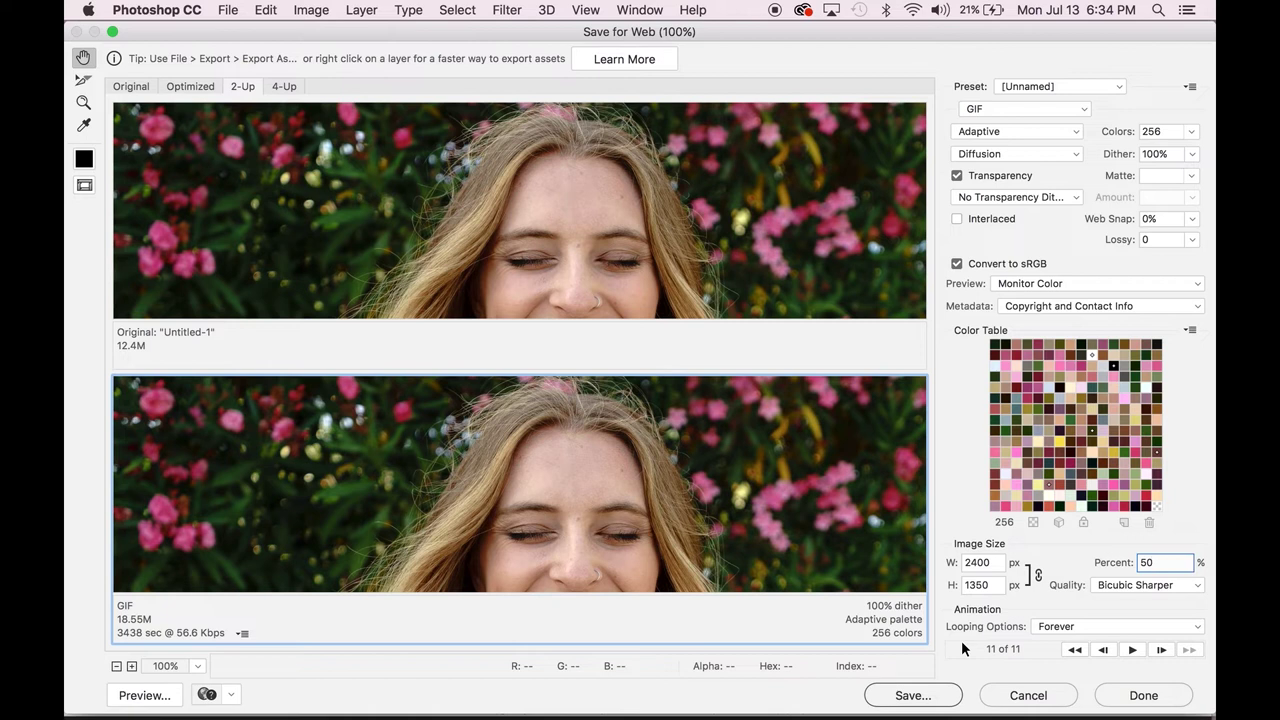
click(143, 697)
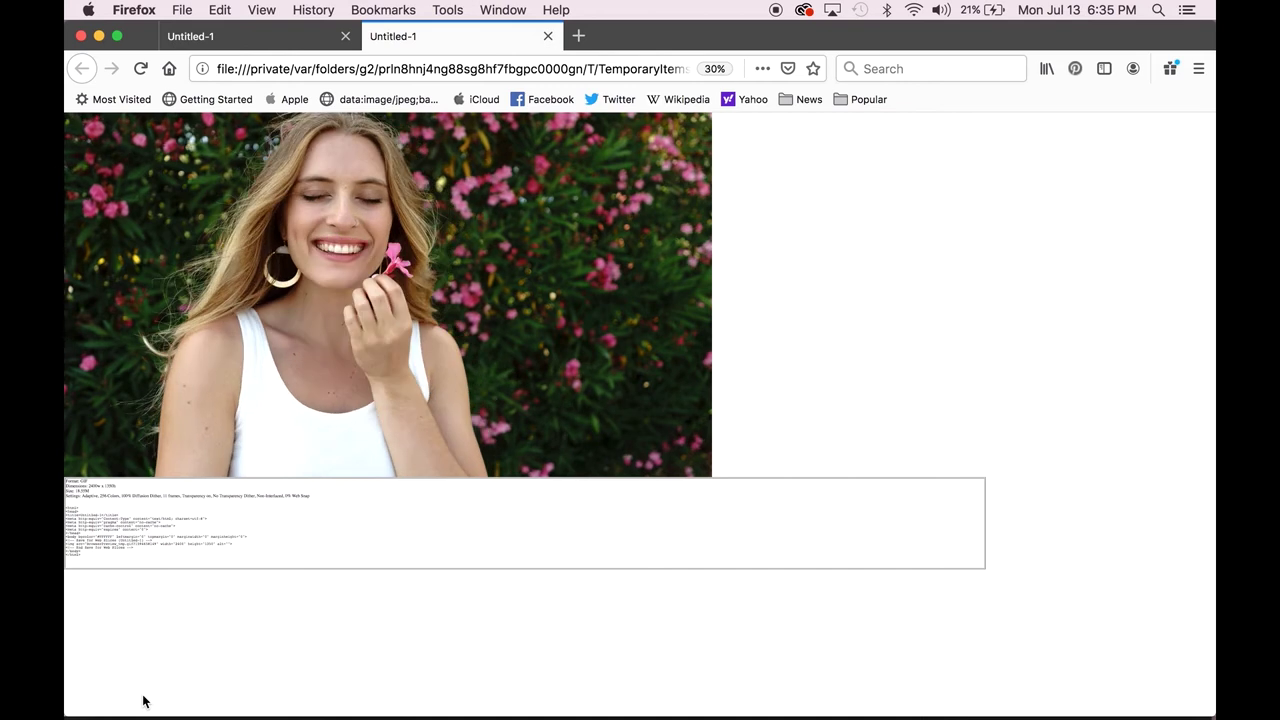
key(super+q)
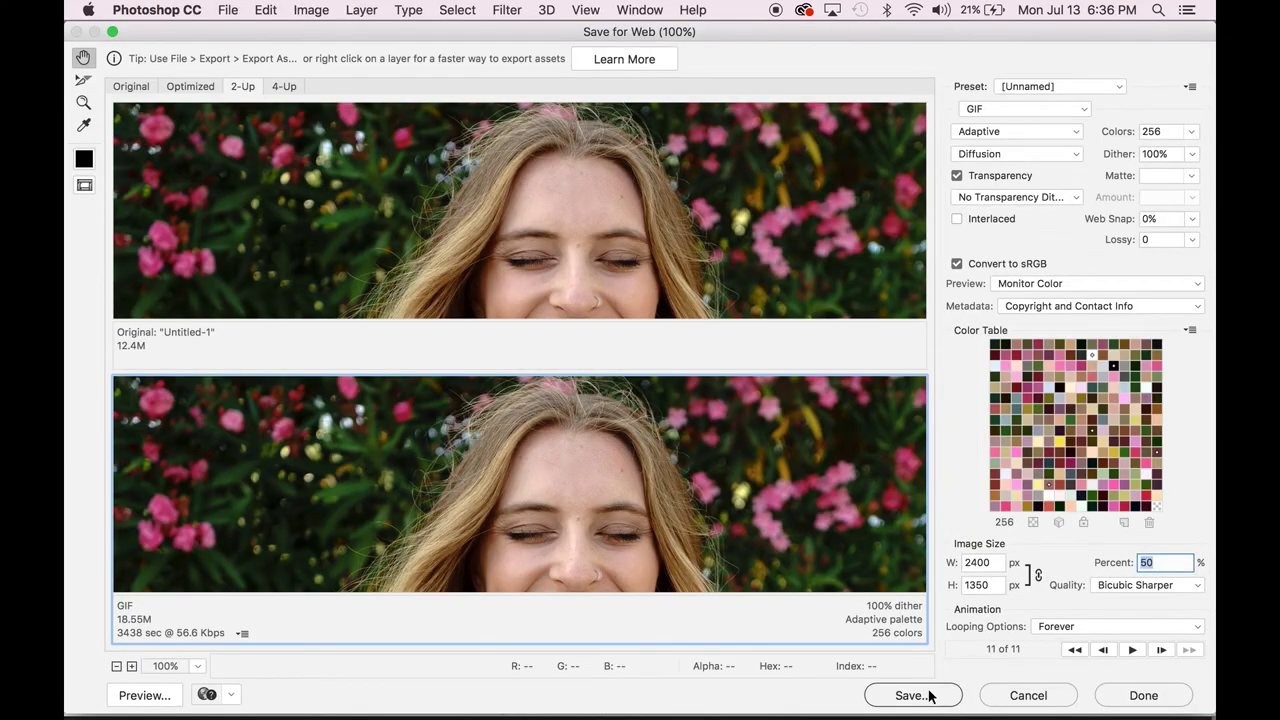
- Save the animation as Images Only under the name FlowerGif, then select 24fpsclip in Finder
click(913, 696)
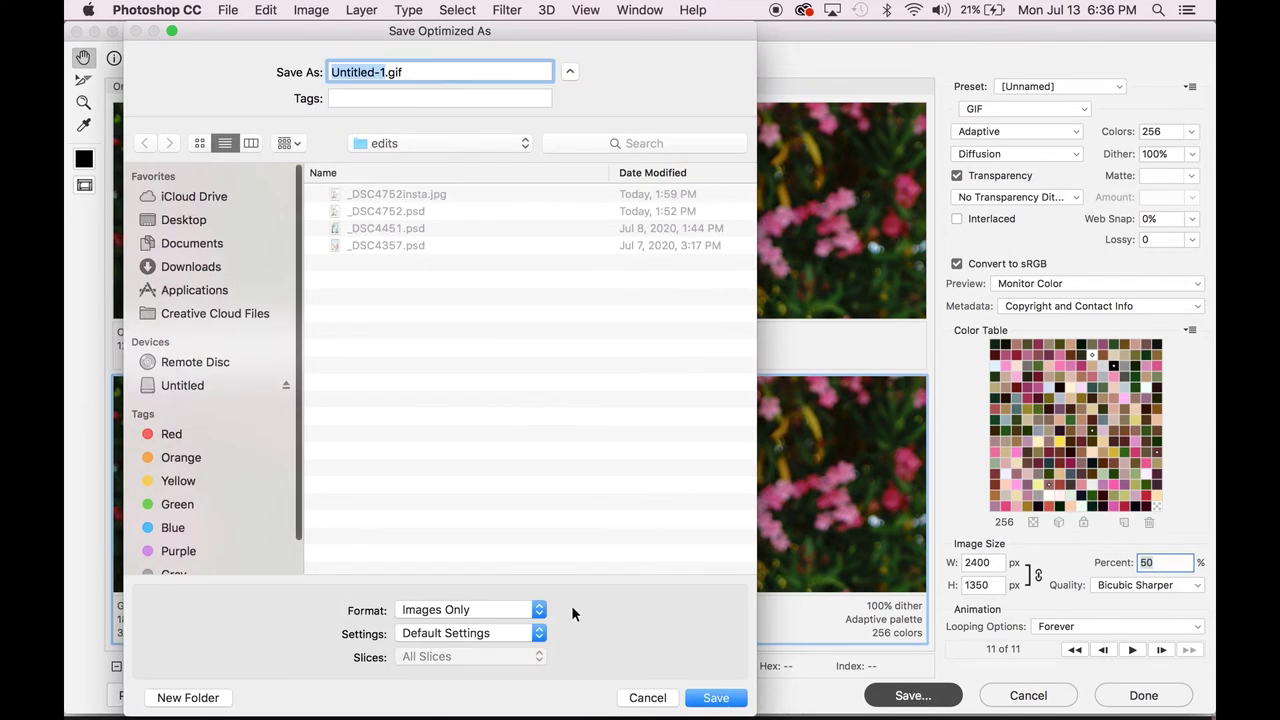
click(532, 606)
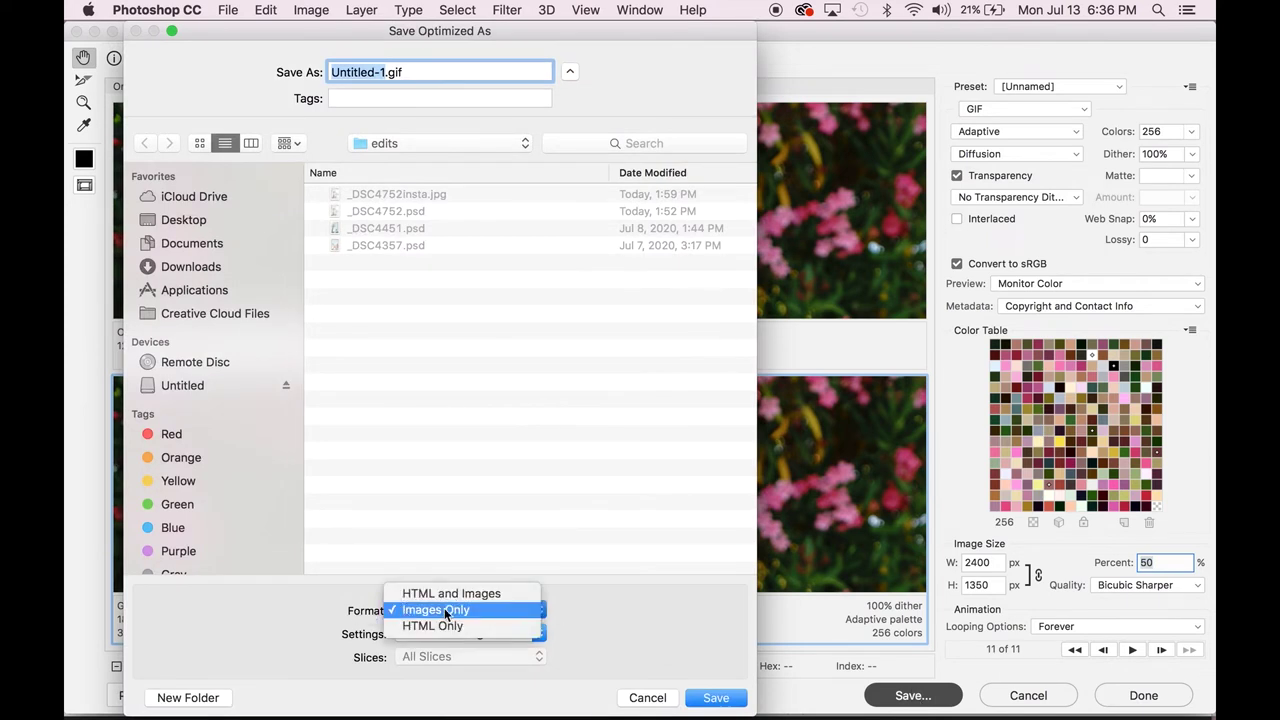
click(400, 609)
text(FlowerGif)
click(716, 697)
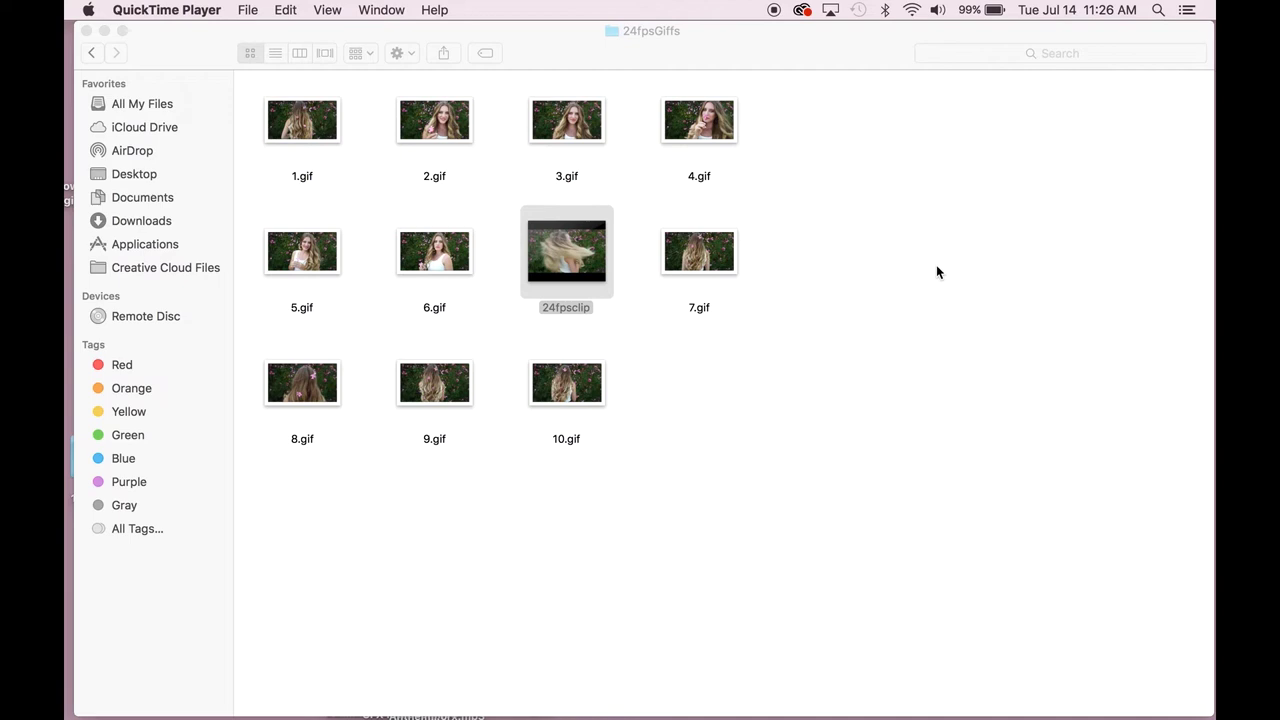
click(911, 386)
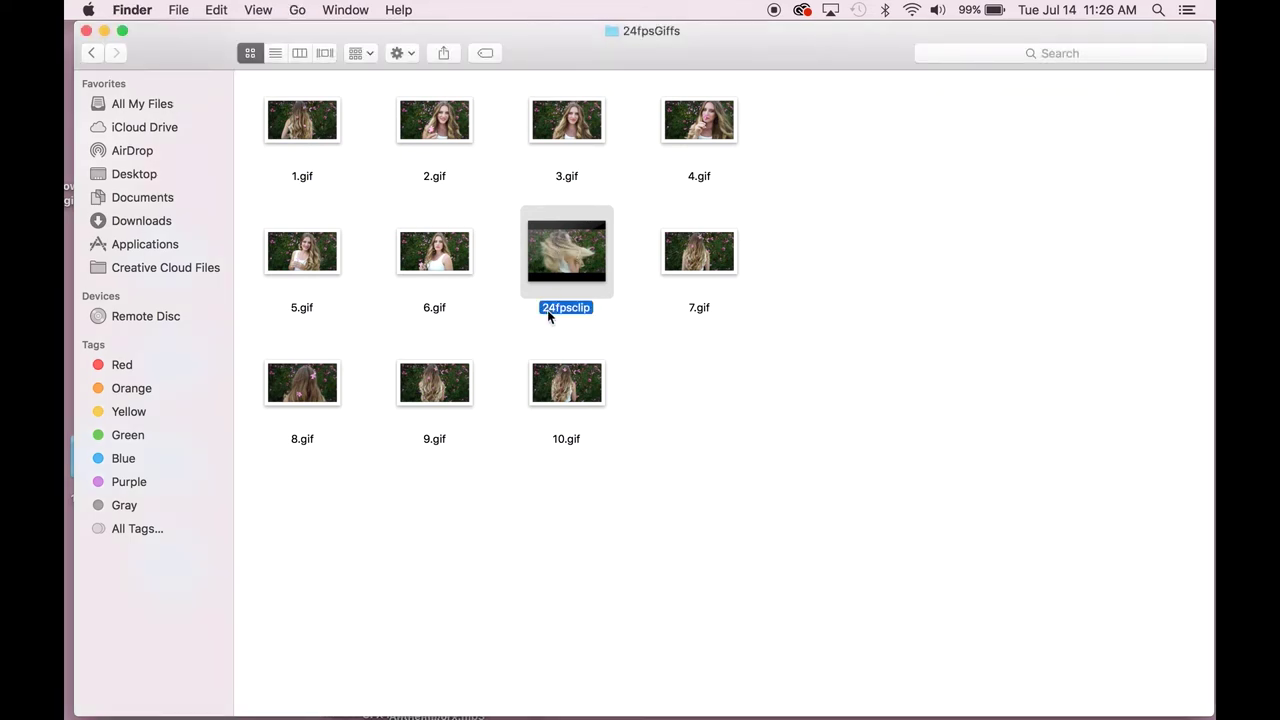
- Quick Look the 24fpsclip video, then open it in Photoshop via the Dock icon
mouse_move(578, 274)
key(space)
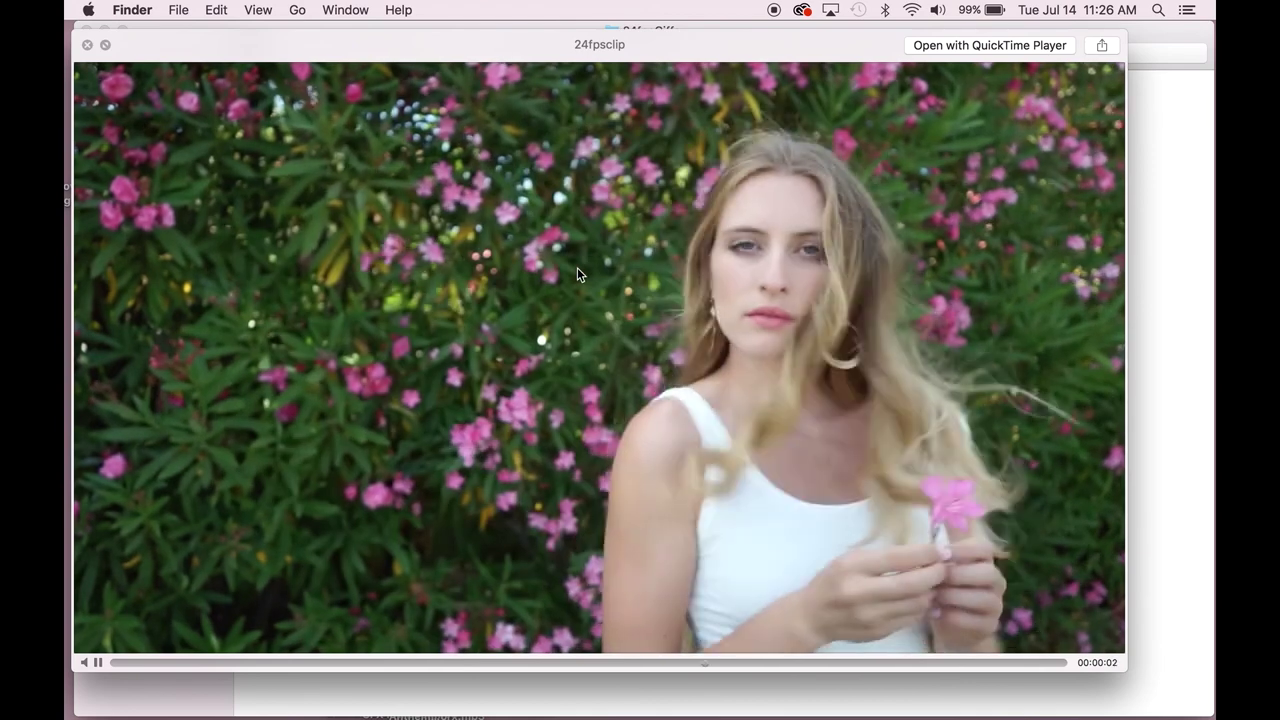
key(space)
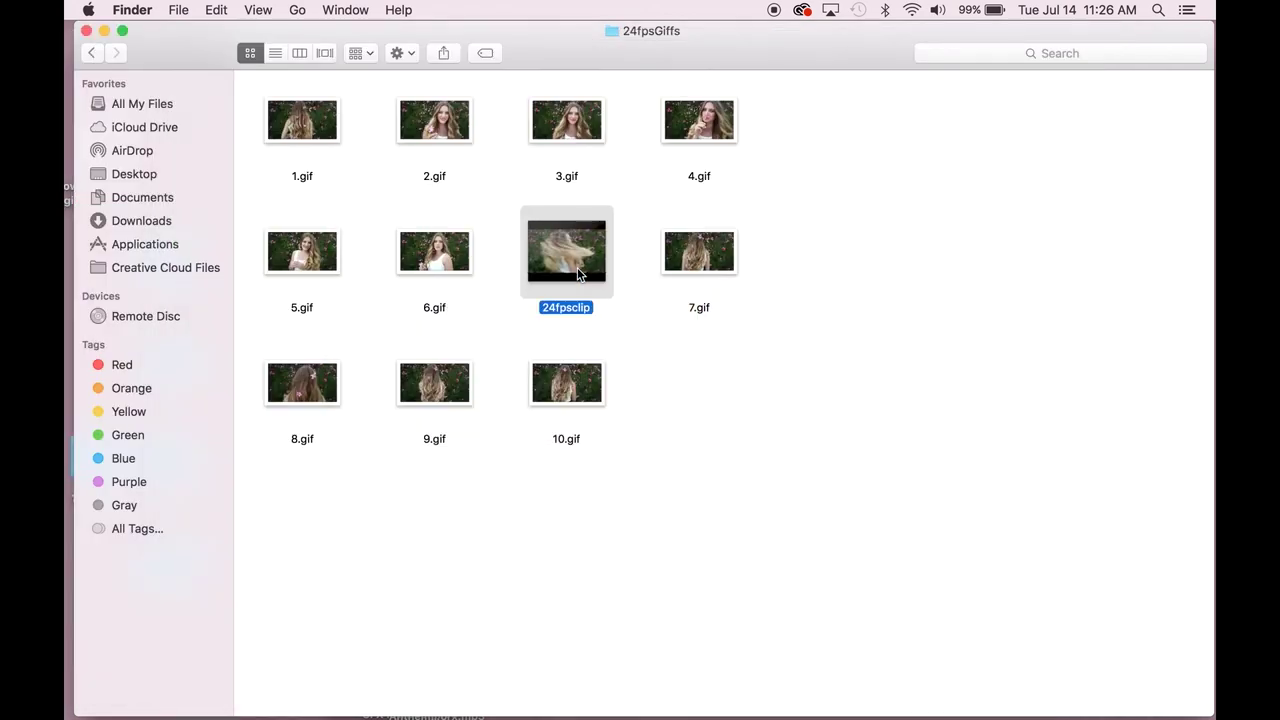
drag(585, 271, 467, 713)
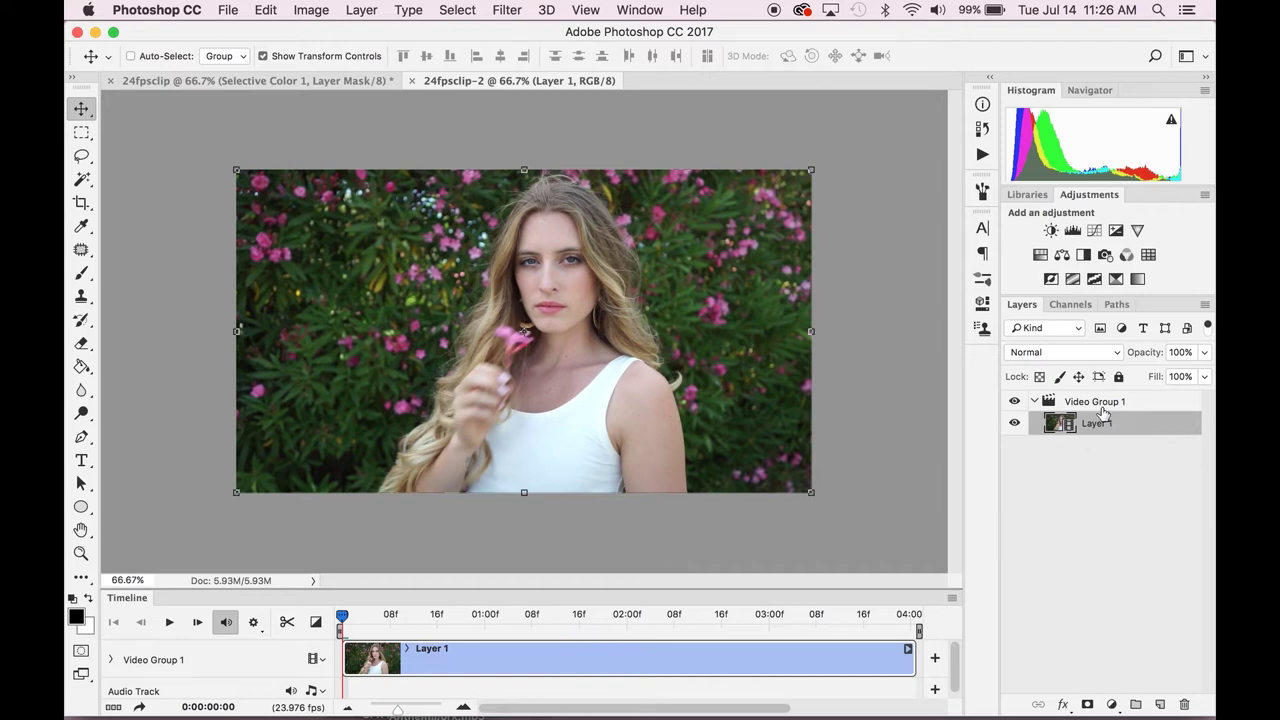
- Add a Brightness/Contrast adjustment at Brightness 13 and Contrast 22, toggling it to compare
click(1050, 232)
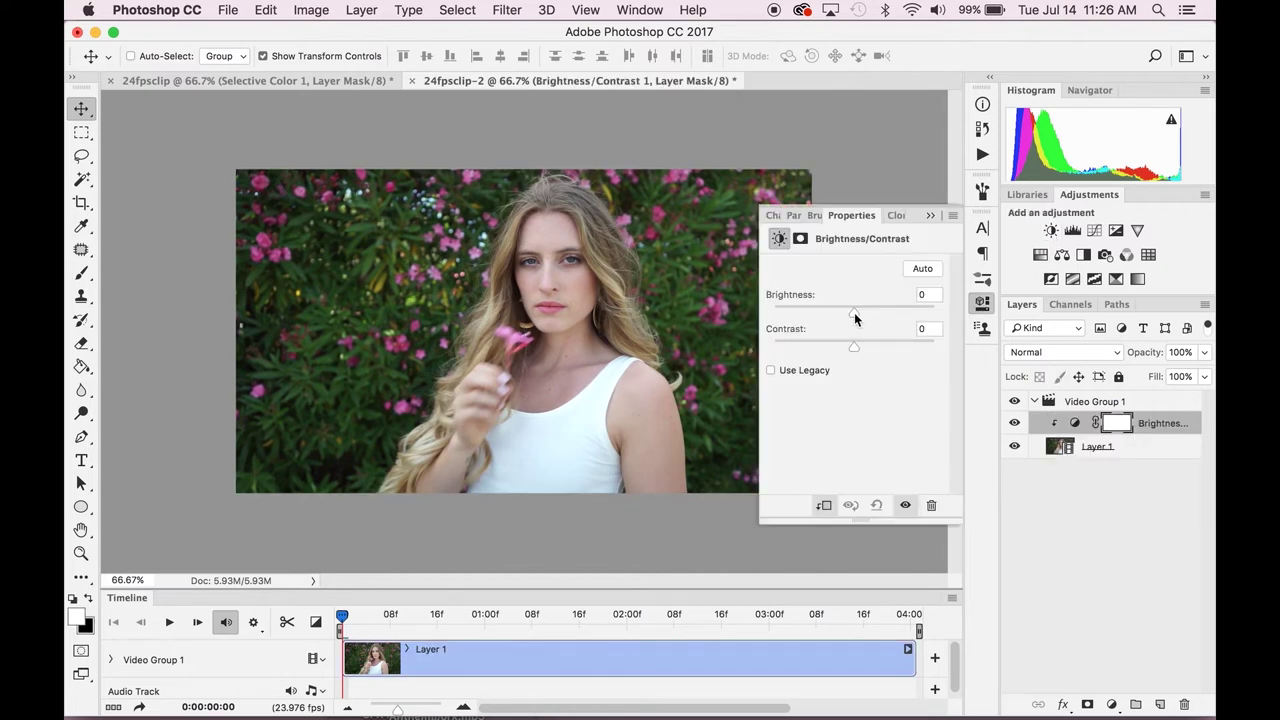
drag(854, 312, 871, 351)
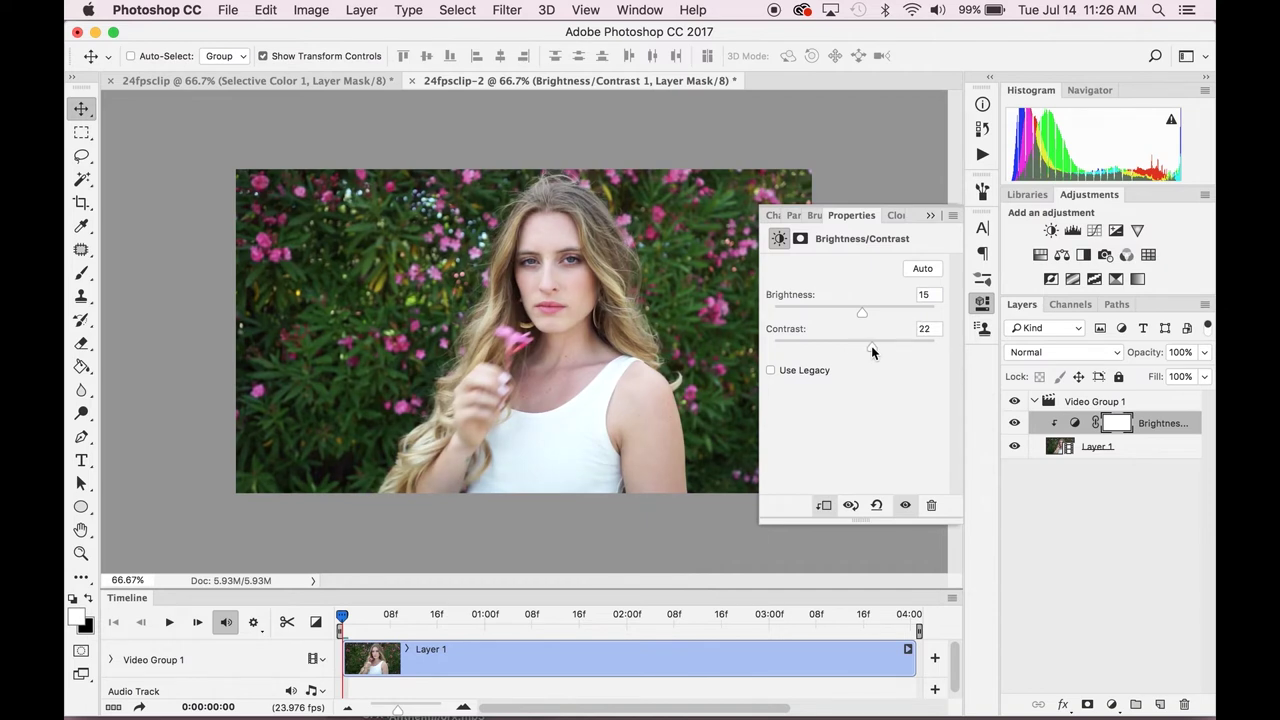
click(906, 507)
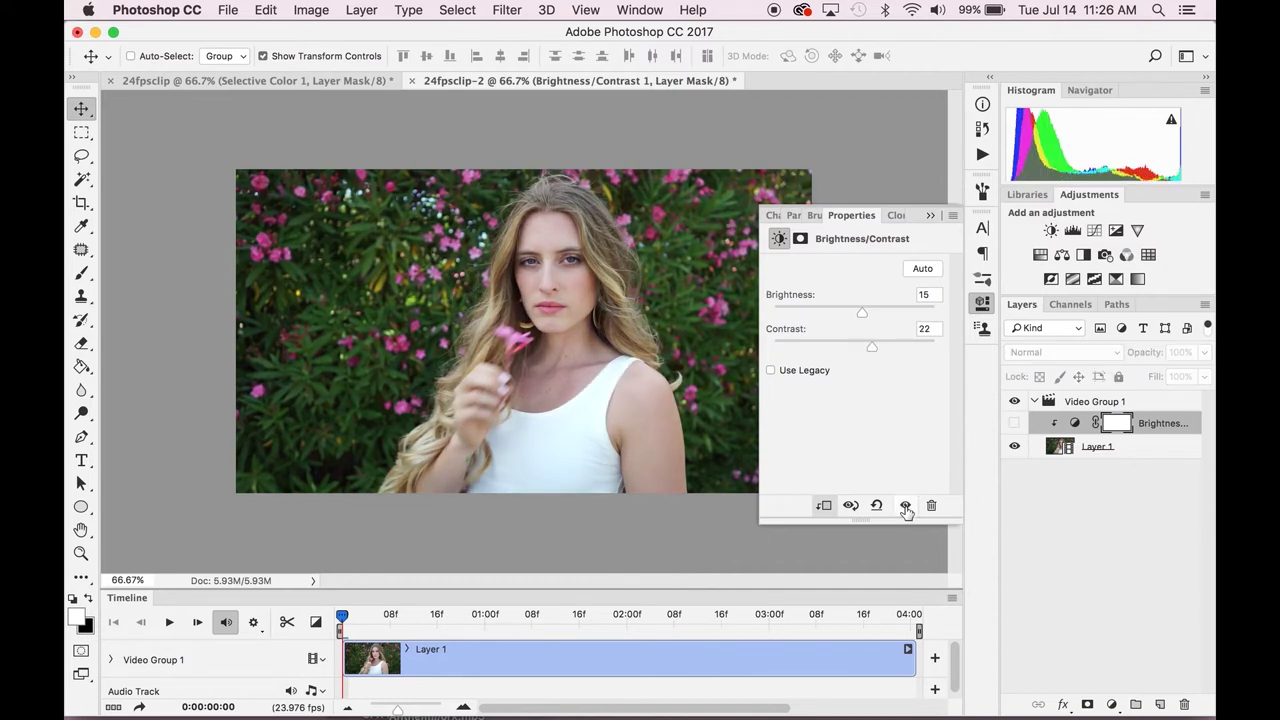
click(906, 507)
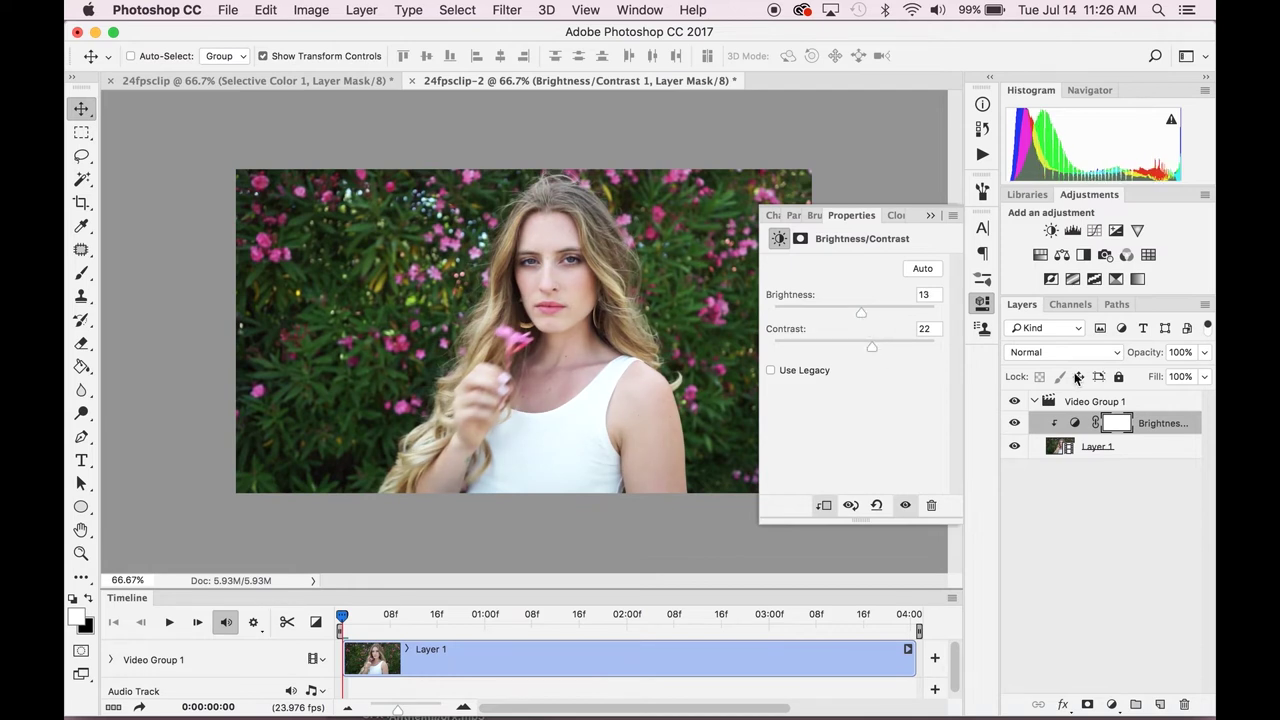
- Add a Selective Color adjustment and give the Reds +14 black
click(1117, 281)
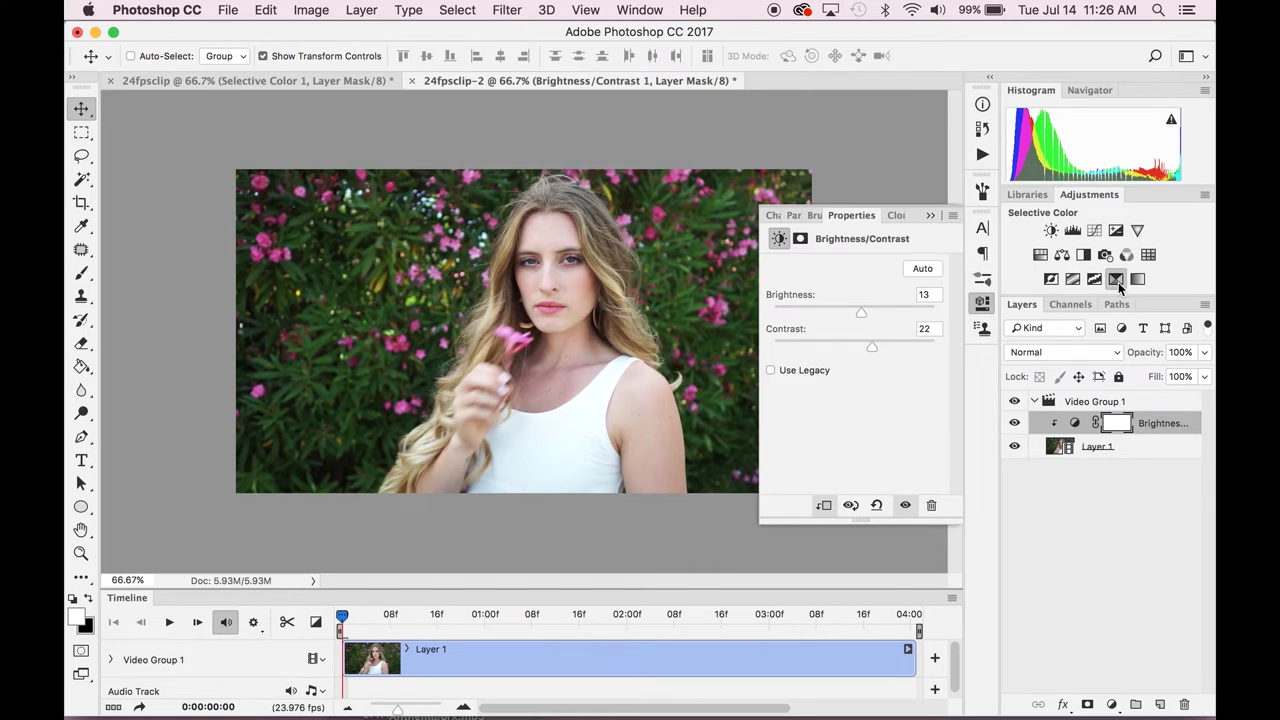
click(927, 290)
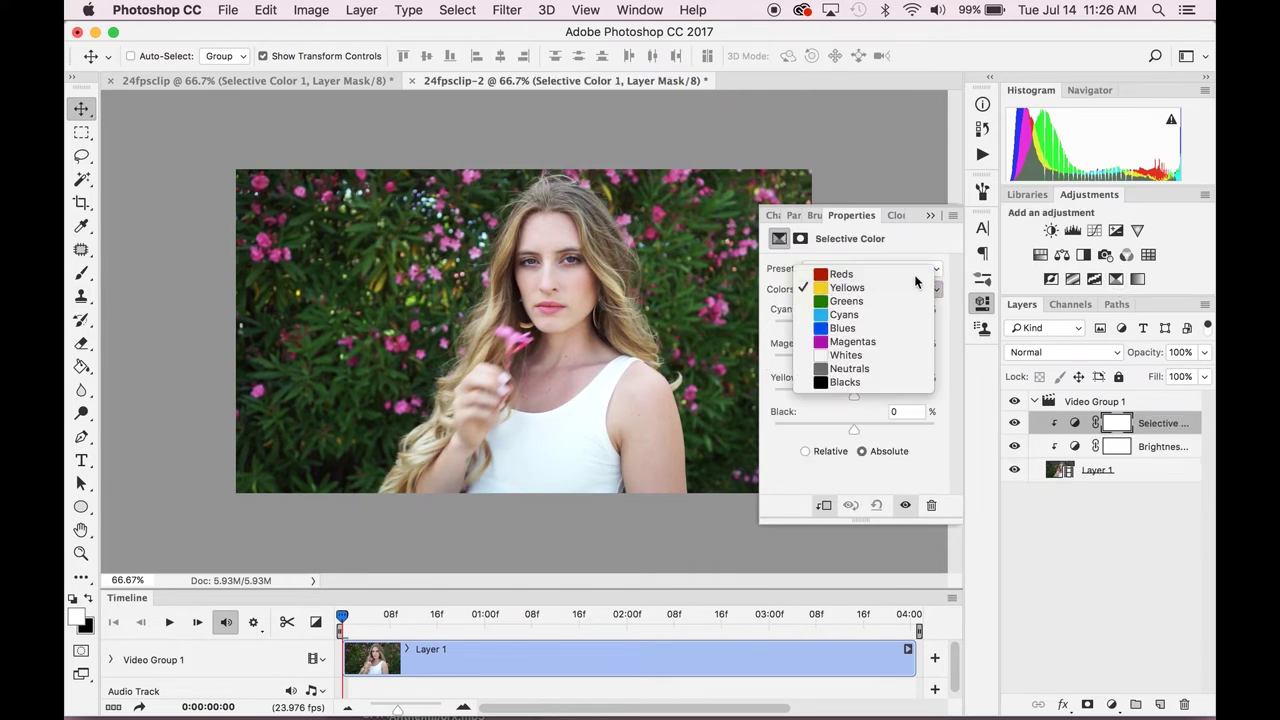
click(914, 274)
drag(854, 430, 866, 428)
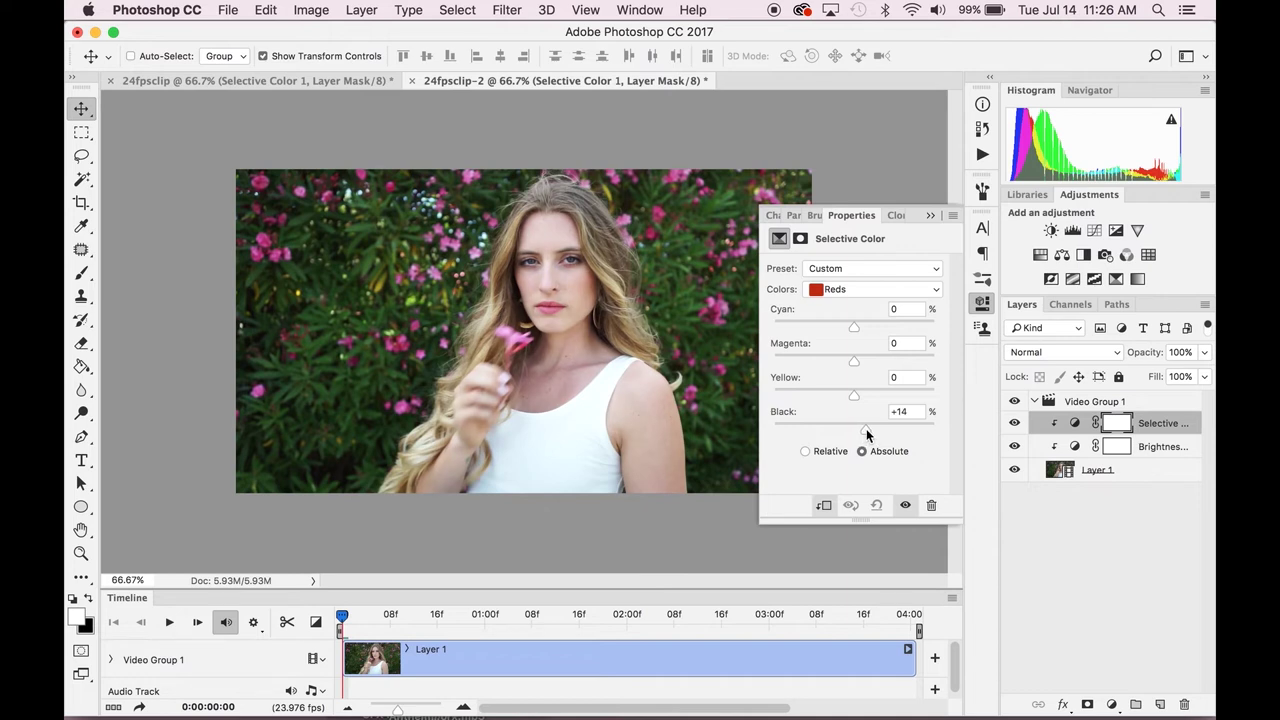
- Give the Yellows +19 black and toggle the Selective Color layer to compare
click(870, 289)
click(866, 302)
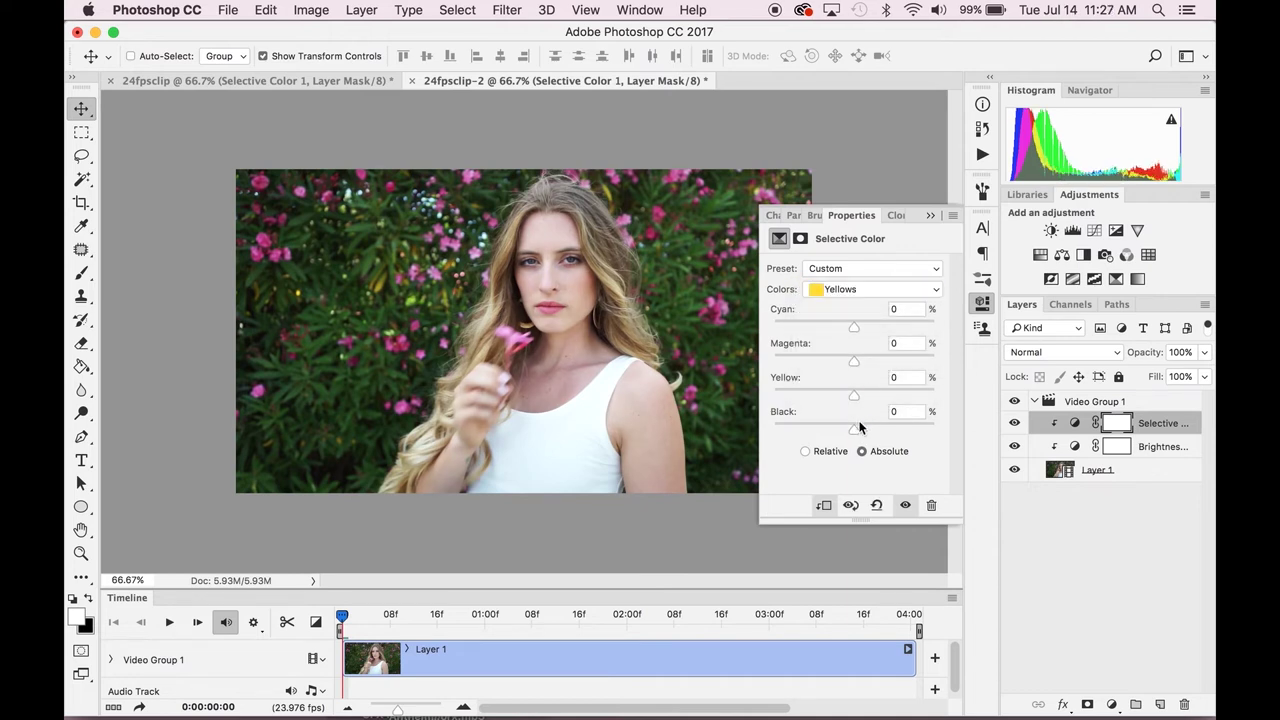
drag(854, 430, 869, 432)
click(905, 505)
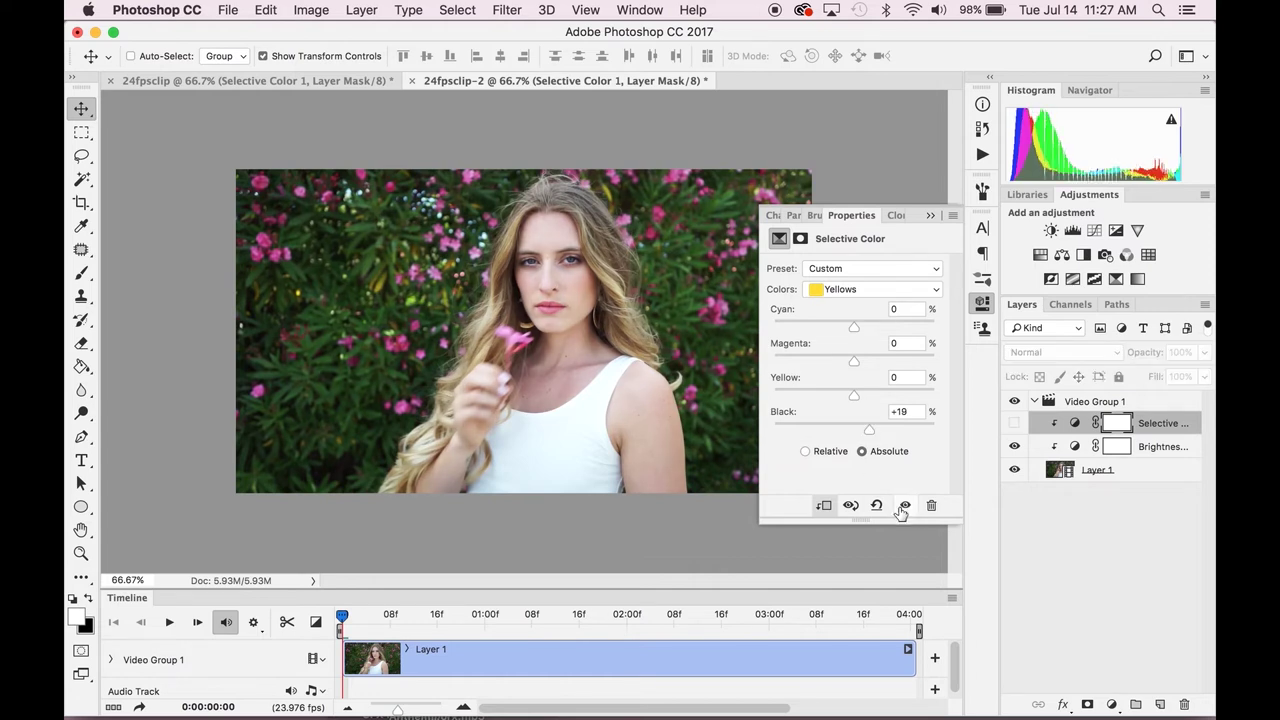
click(905, 505)
click(930, 215)
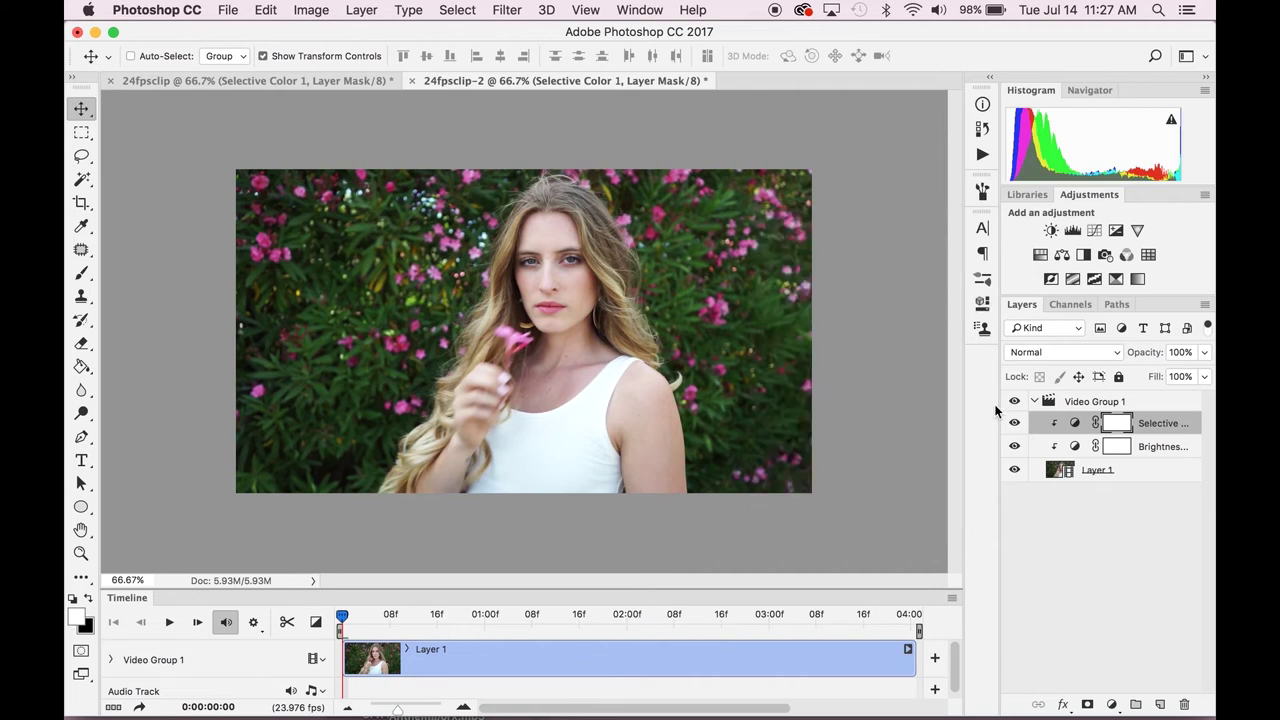
- Compare both adjustments on and off, then play the clip back twice
alt+click(1015, 471)
alt+click(1015, 471)
alt+click(1015, 471)
alt+click(1015, 471)
click(172, 625)
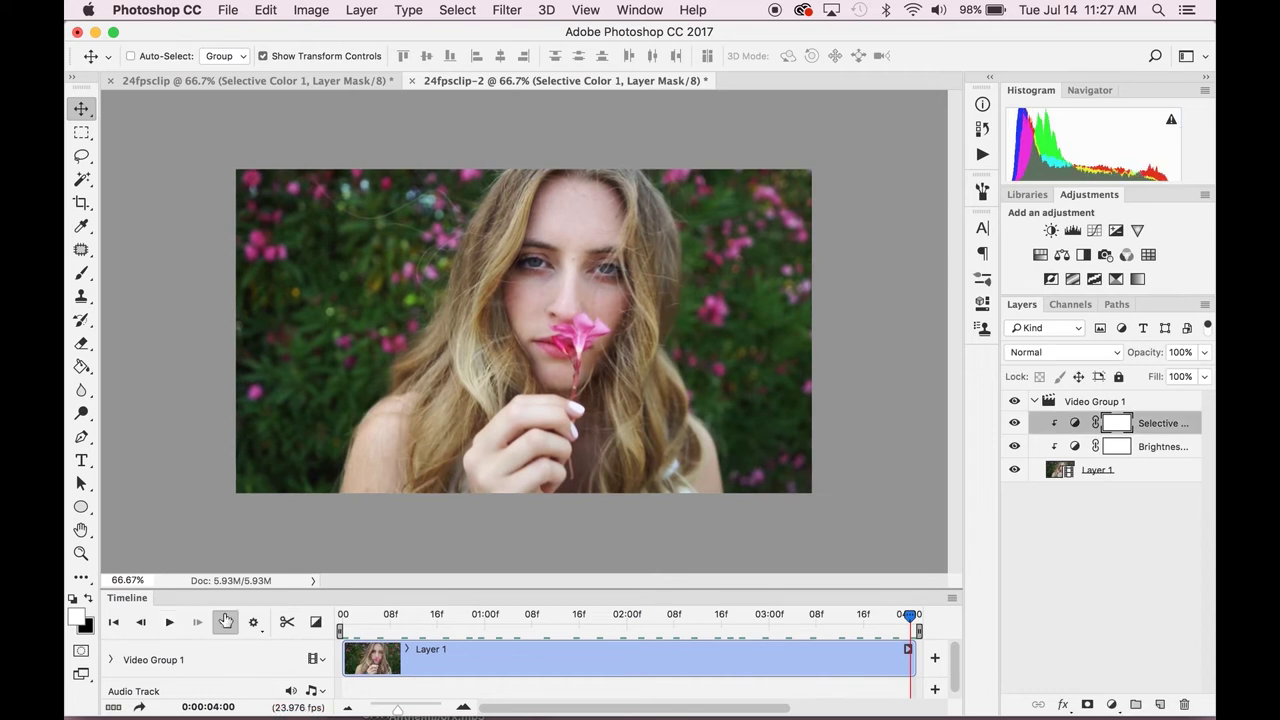
click(170, 623)
click(228, 10)
- Open File > Export > Save for Web (Legacy) with GIF kept as the format
mouse_move(330, 258)
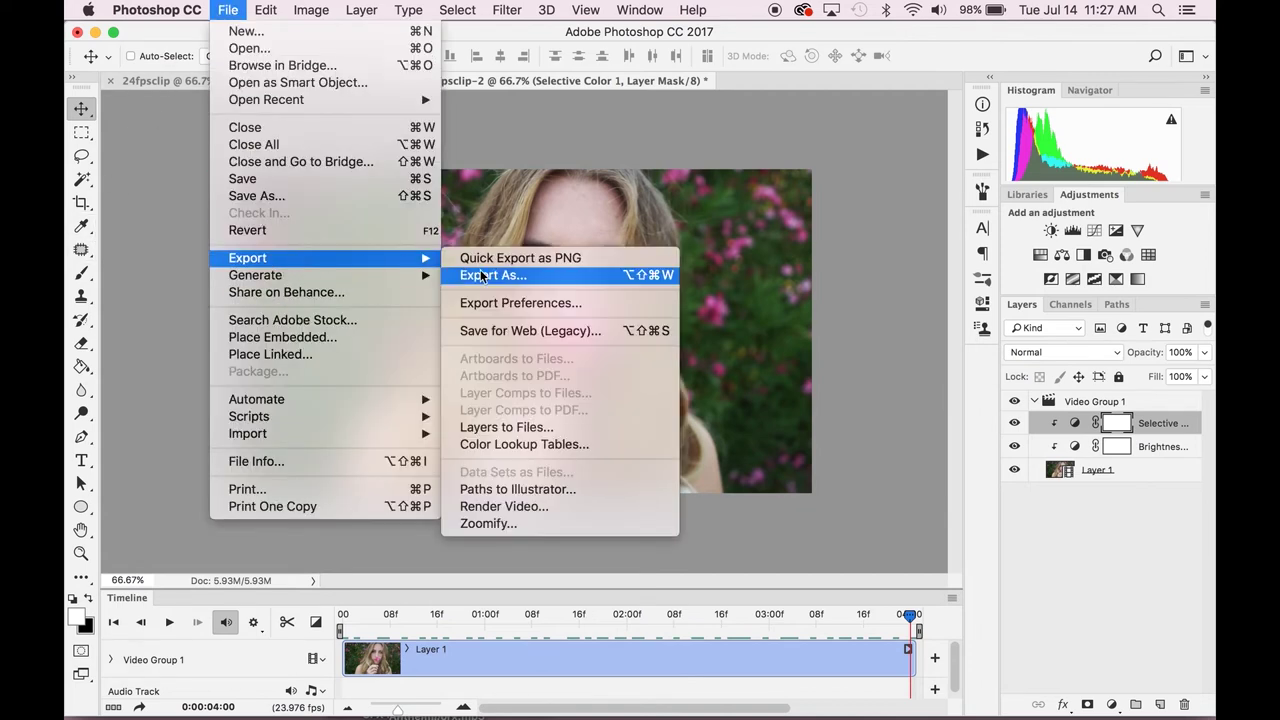
click(499, 334)
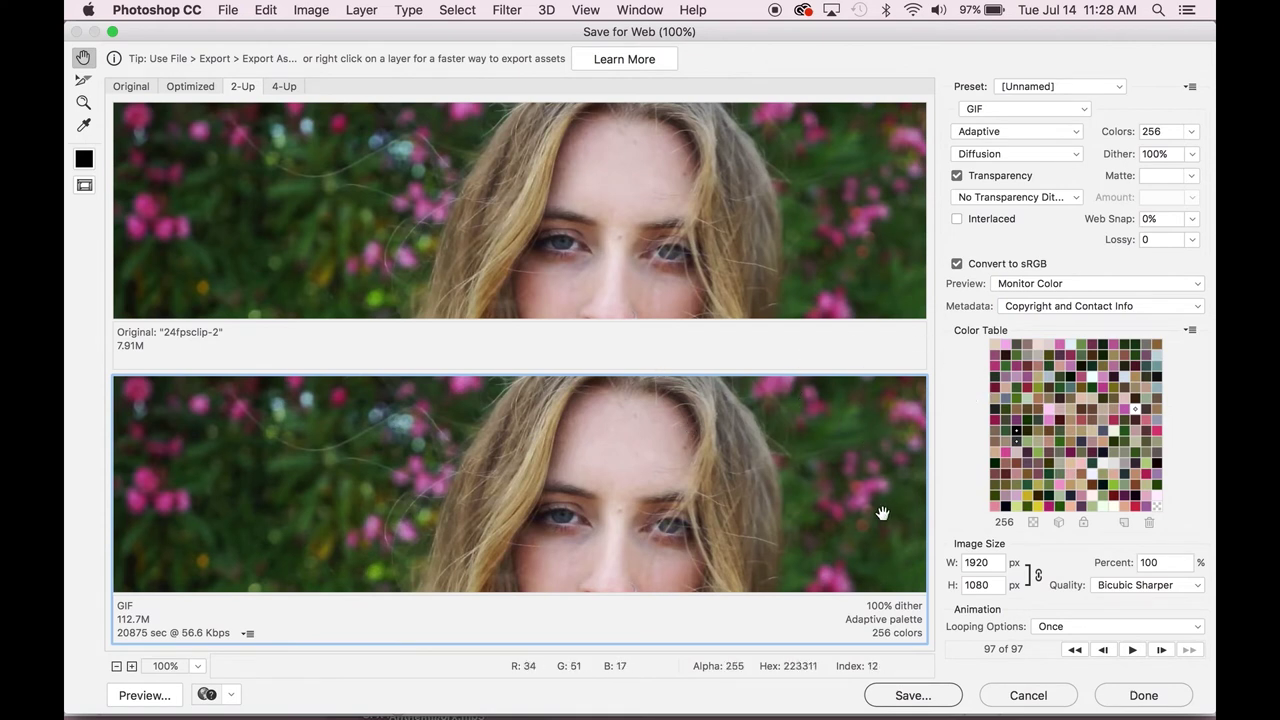
click(1060, 106)
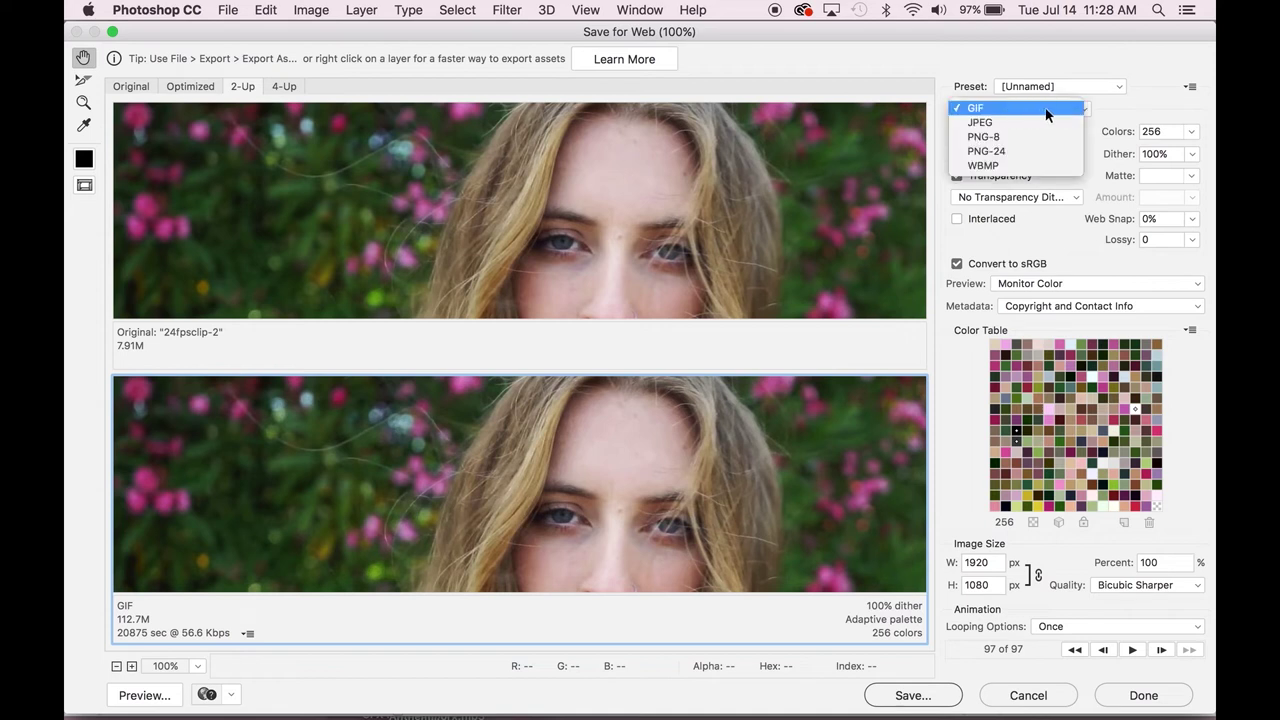
click(1104, 103)
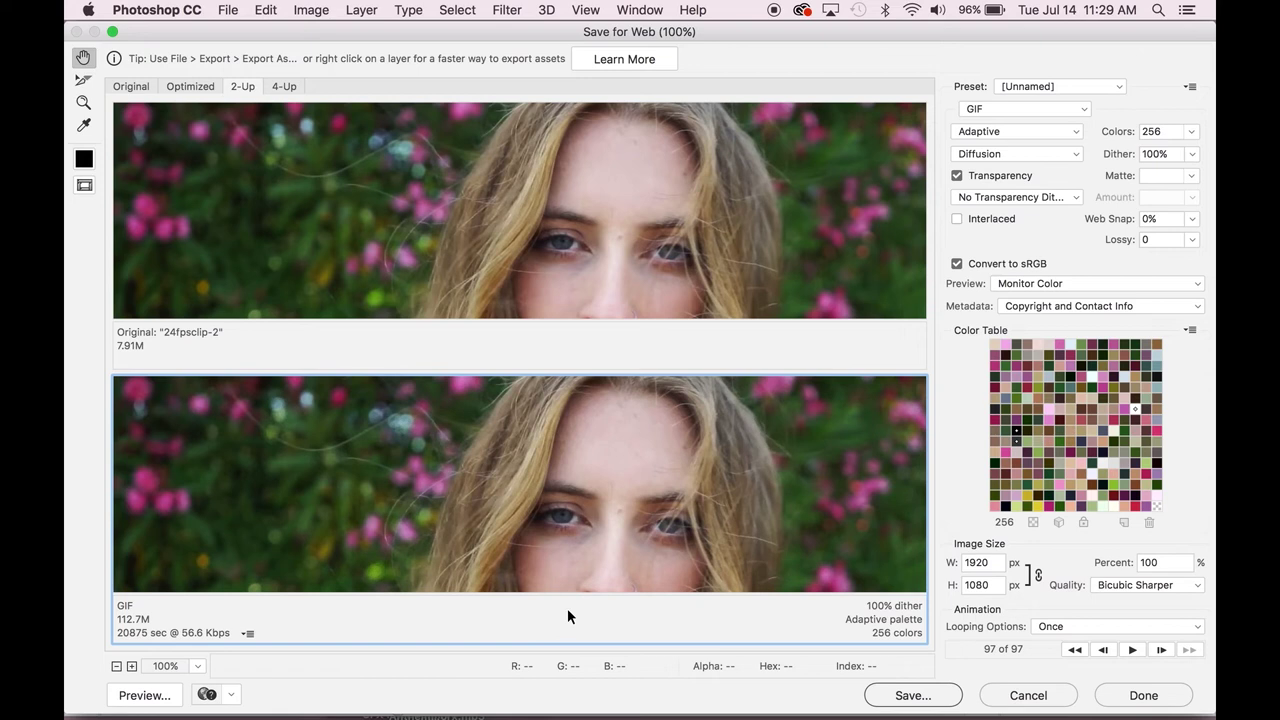
- Scale the GIF to 50% (960×540), set looping to Forever, and preview it in a browser
click(1169, 561)
text(50)
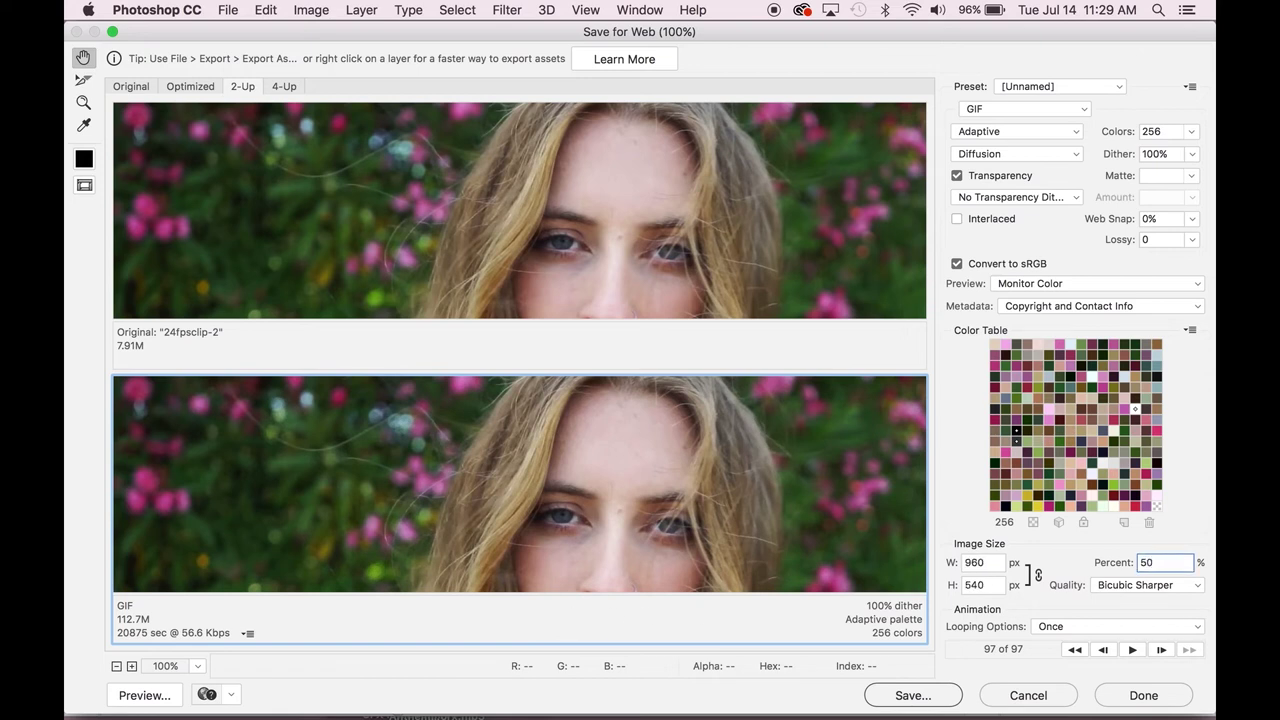
click(1076, 570)
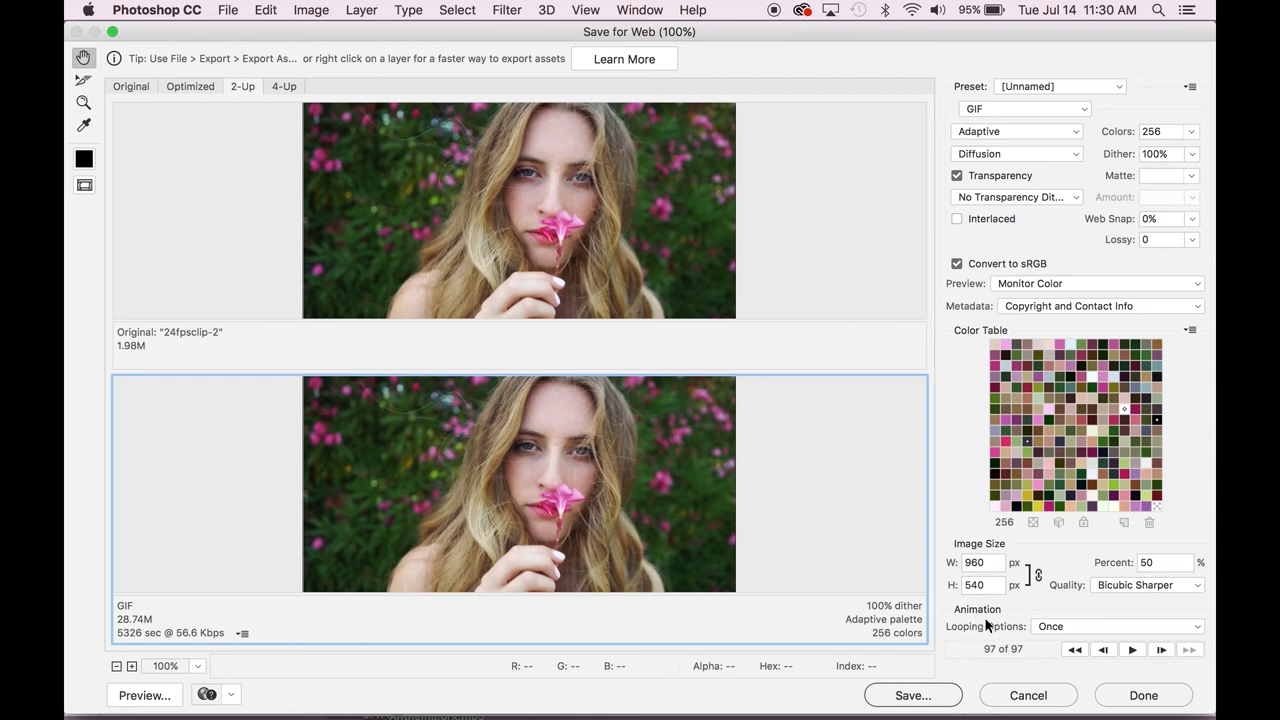
click(1077, 624)
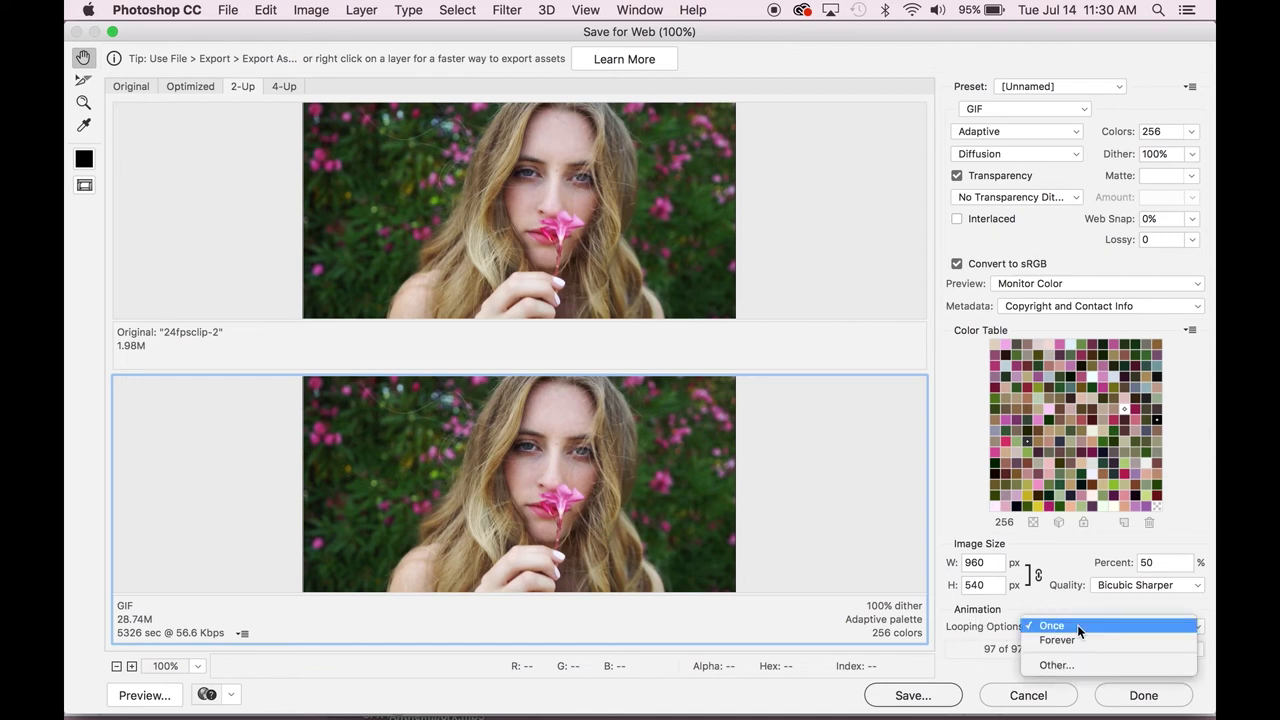
click(1077, 638)
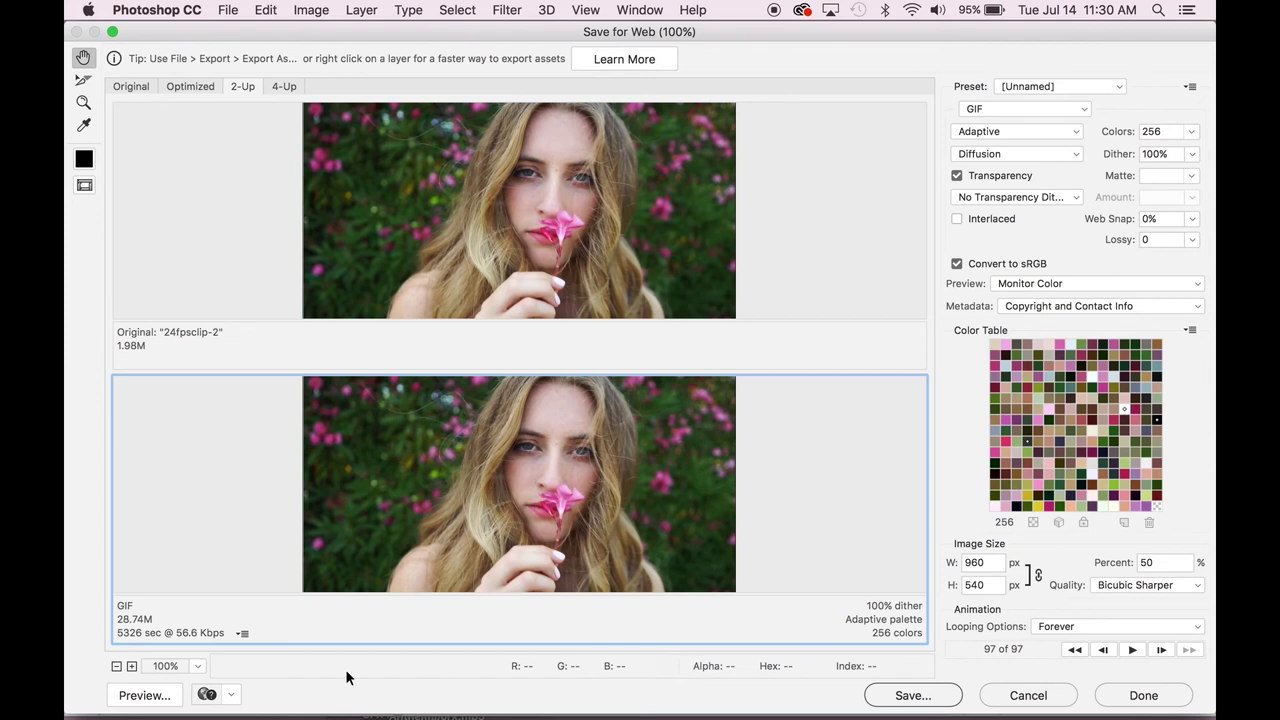
click(138, 696)
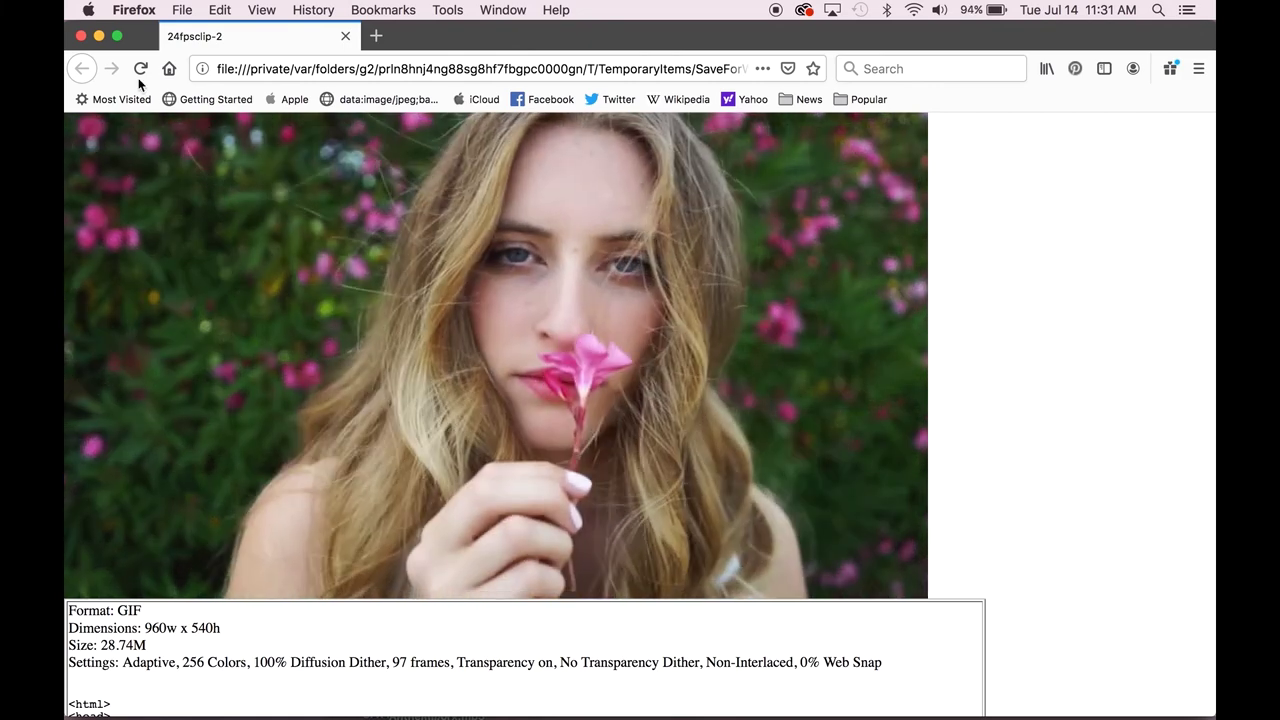
key(super+w)
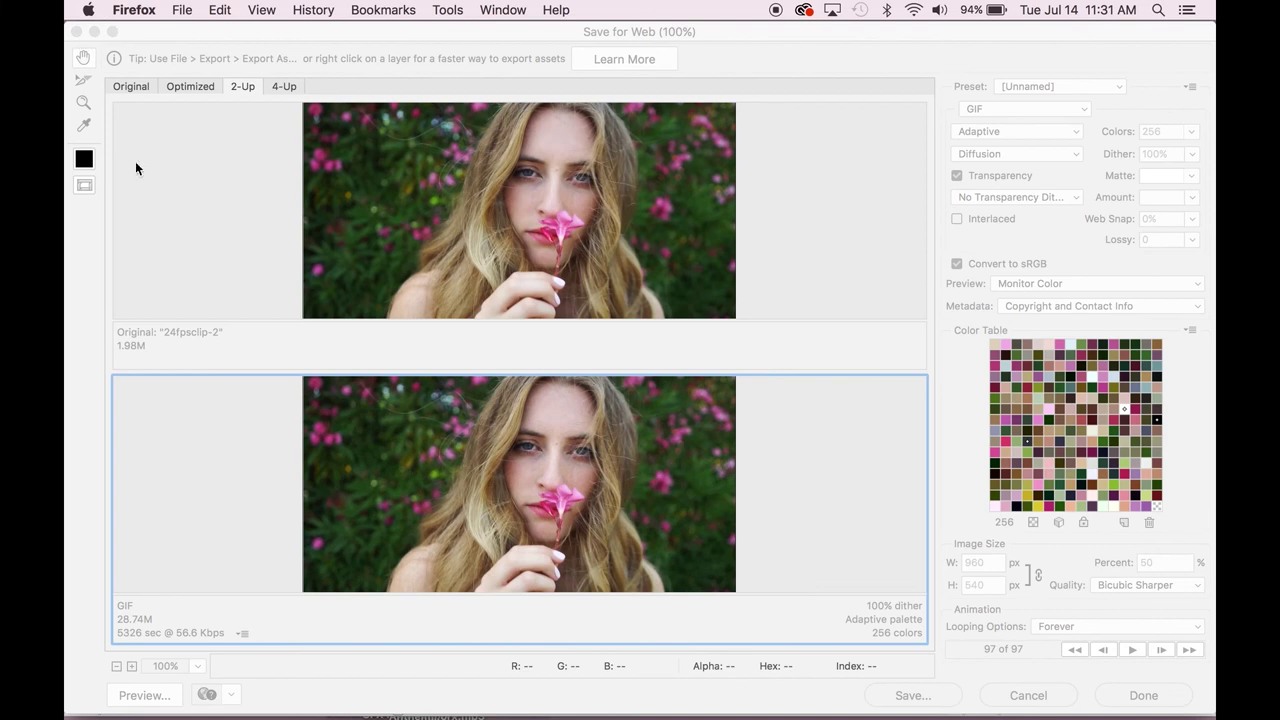
click(995, 678)
- Save the GIF as 24fpsclip.gif, Images Only, into the edits folder
click(922, 700)
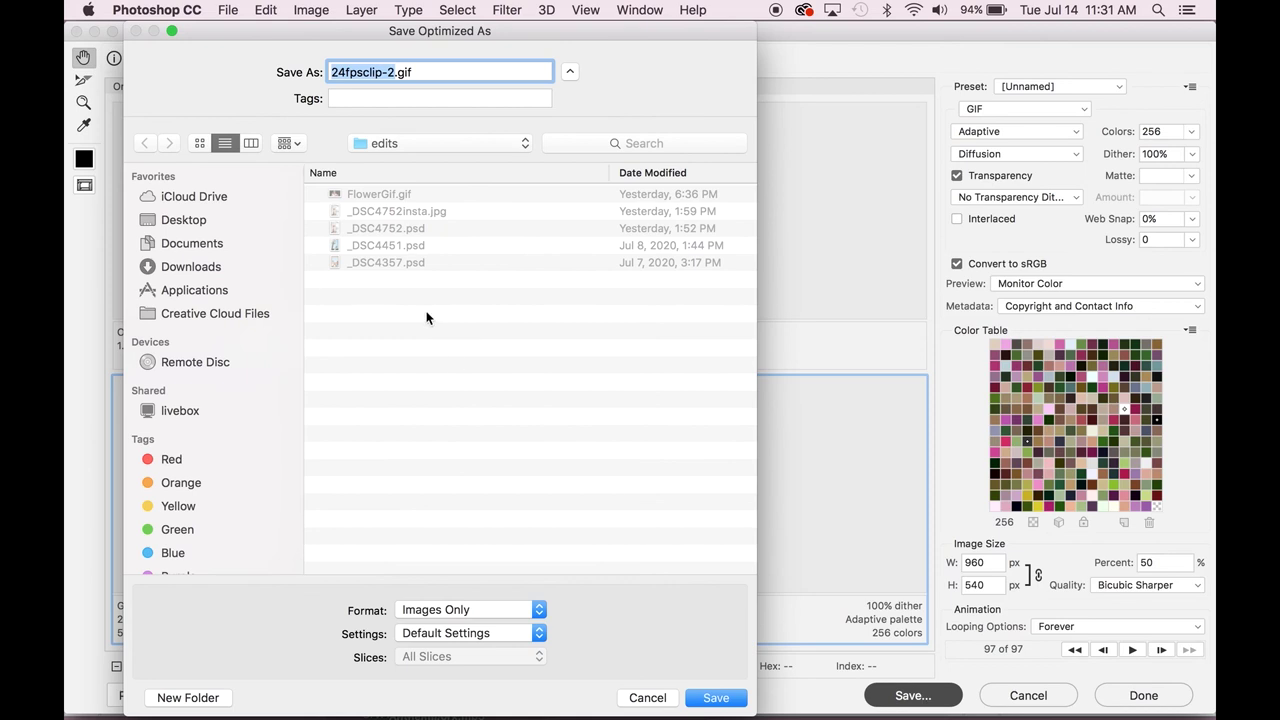
click(396, 77)
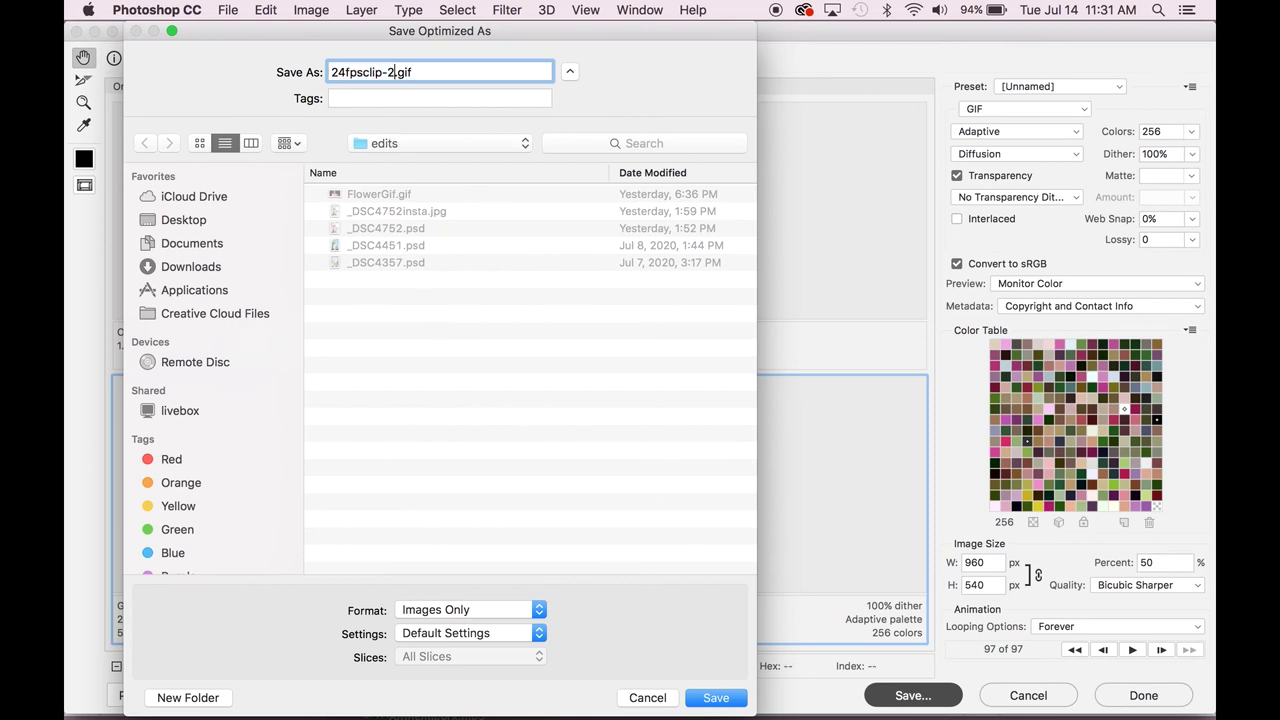
key(BackSpace)
key(BackSpace)
key(BackSpace)
text(p)
click(537, 612)
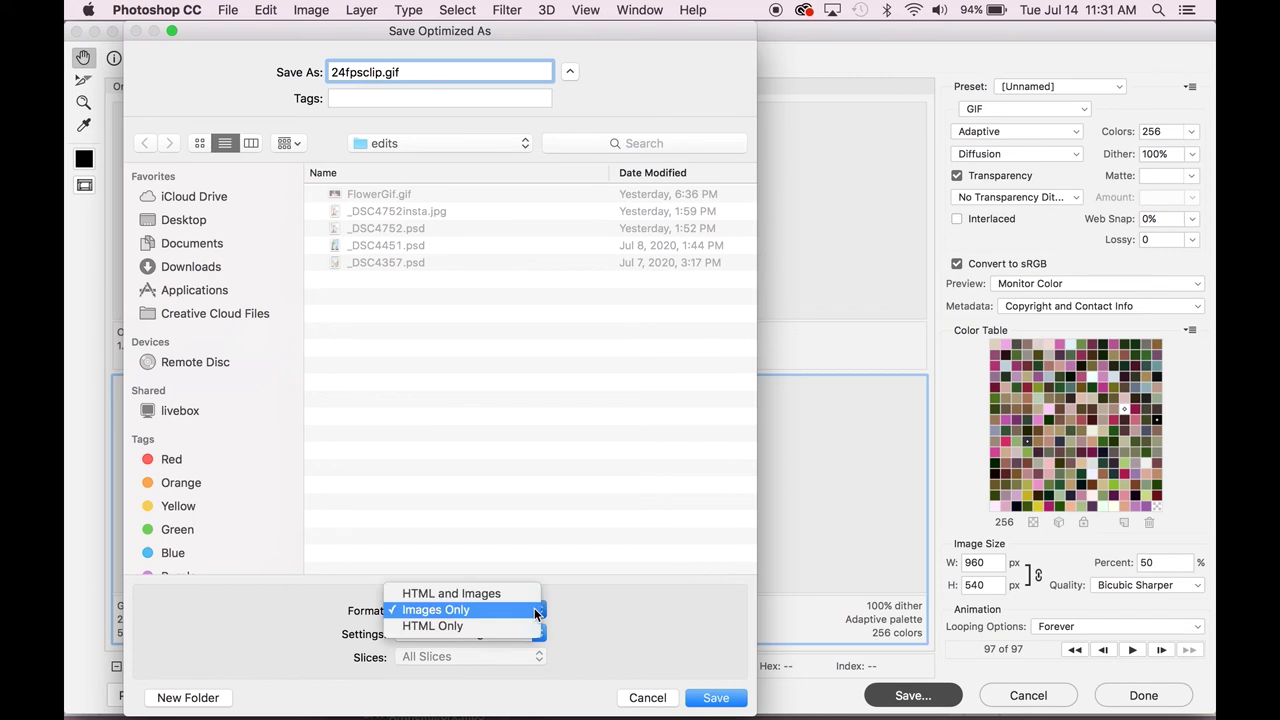
click(527, 612)
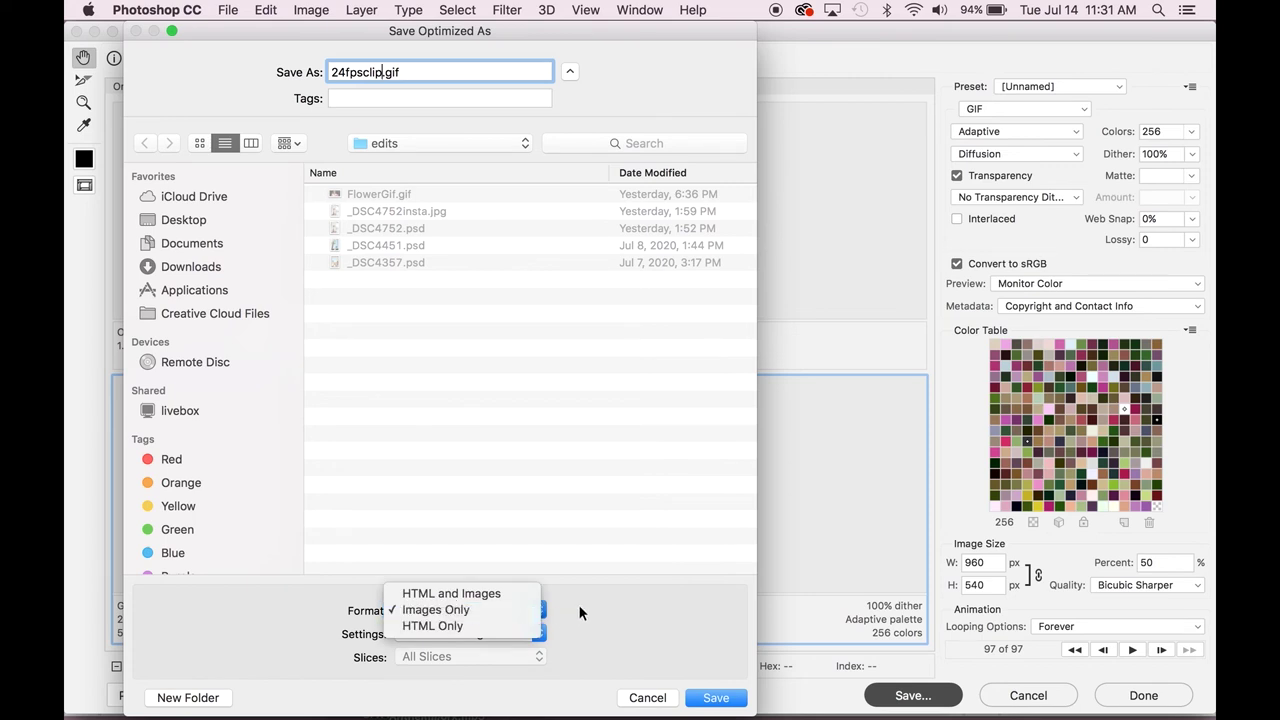
click(716, 700)
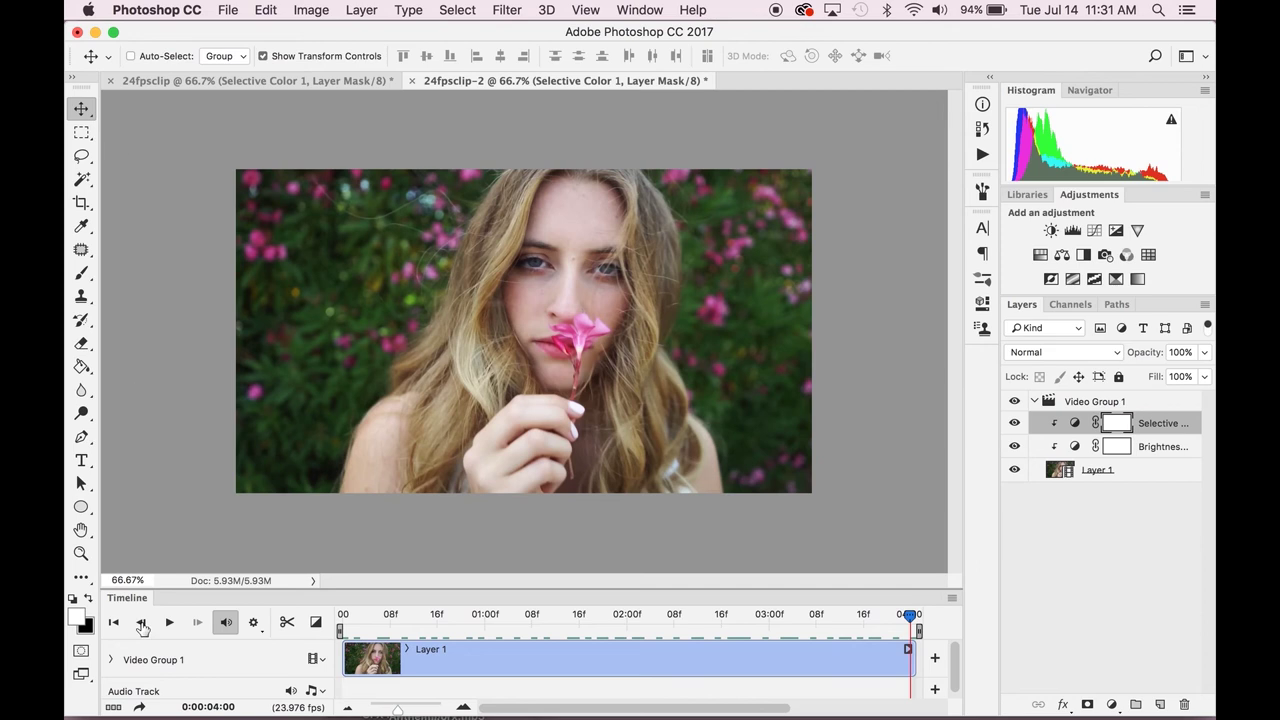
- Quick-look 24fpsclip.gif in the edits folder in Finder
mouse_move(140, 712)
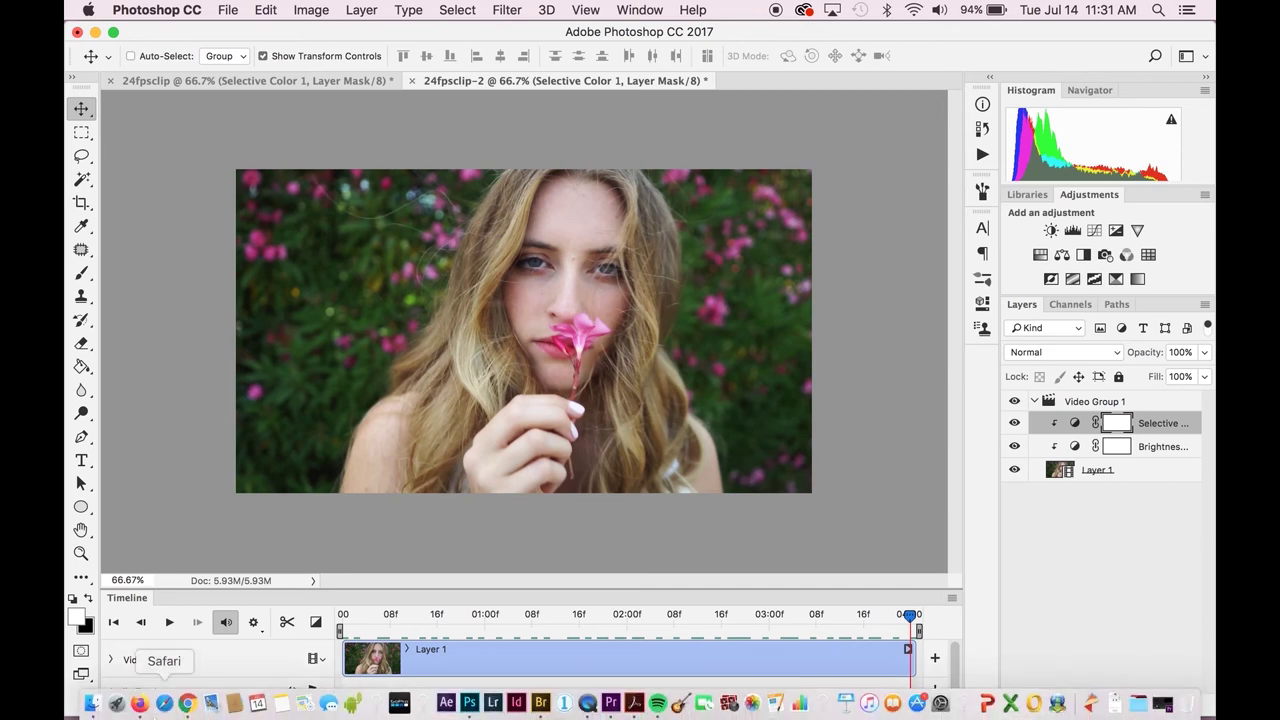
click(93, 705)
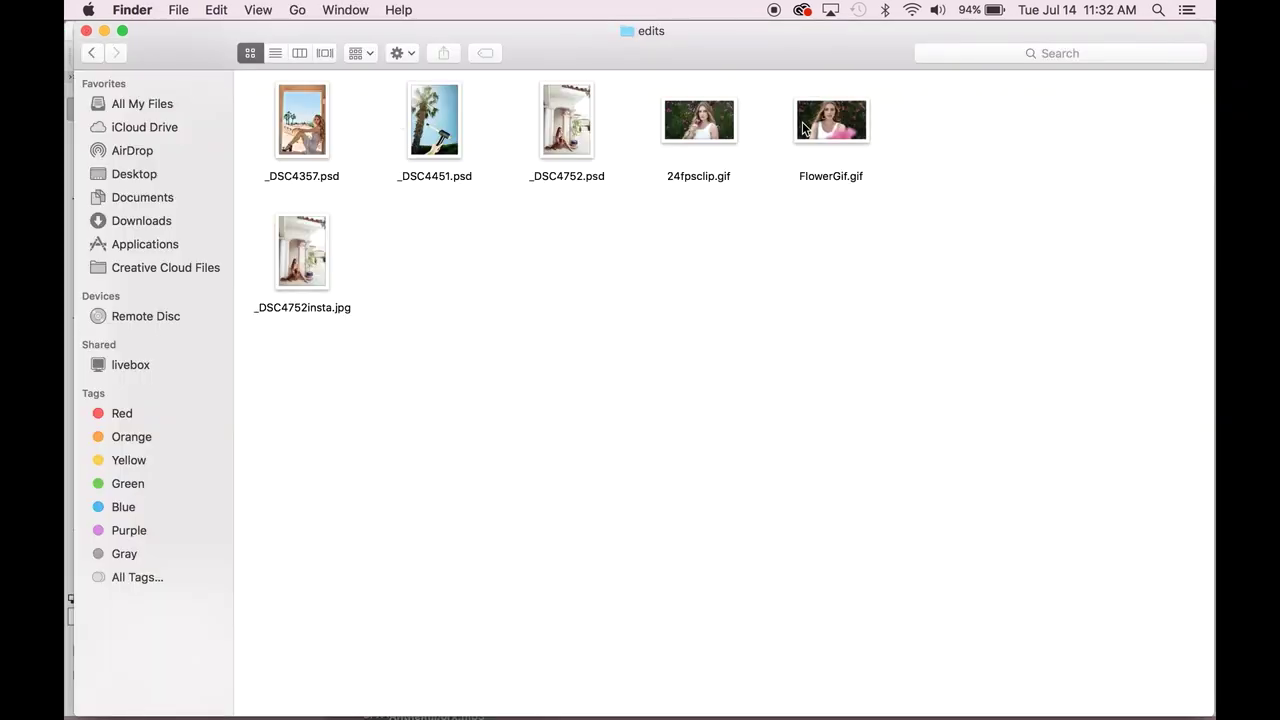
click(709, 119)
key(space)
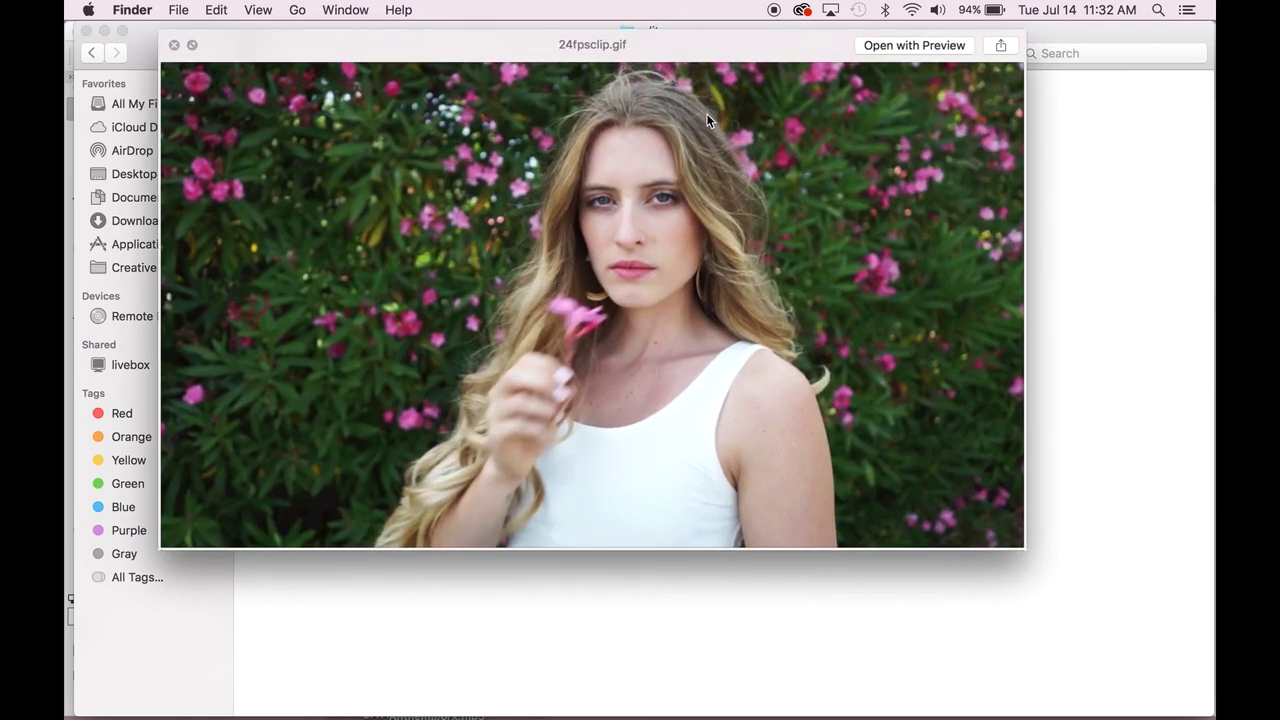